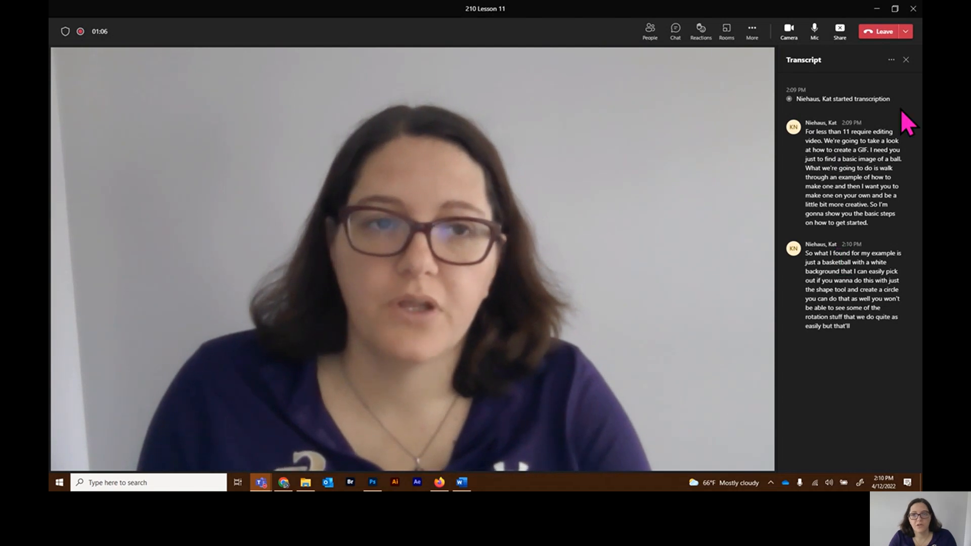
Step: Switch to Photoshop and create a 6 × 6 inch RGB document with a white background at 150 pixels/inch
left_click(877, 9)
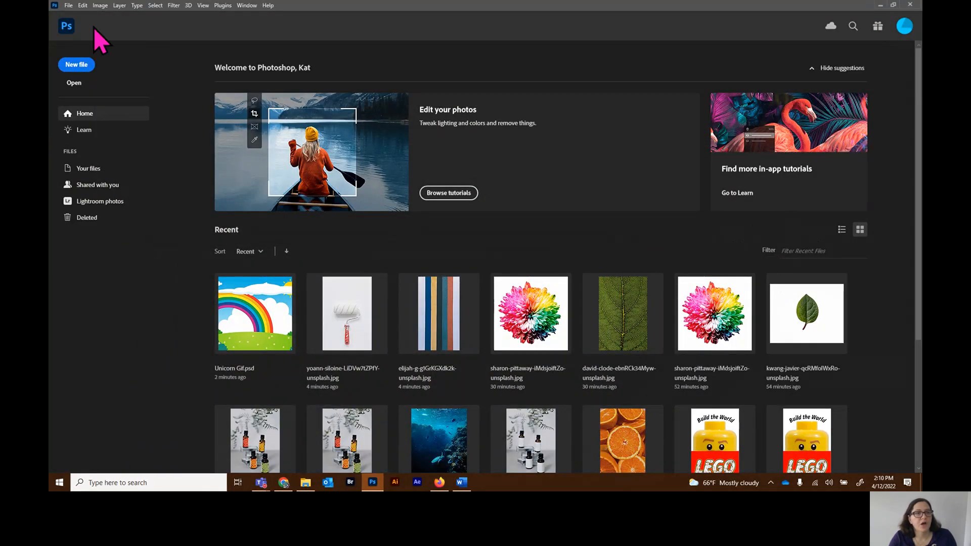
left_click(75, 84)
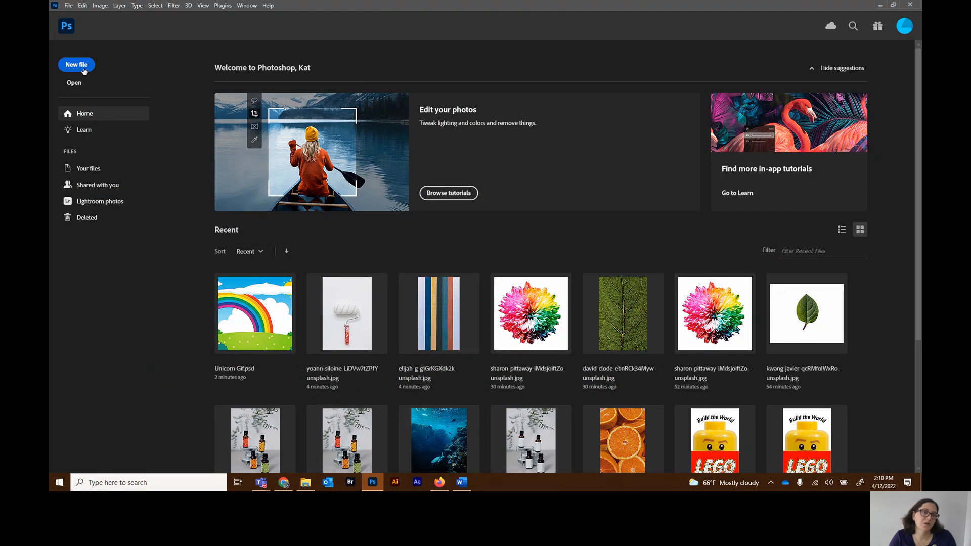
left_click(84, 70)
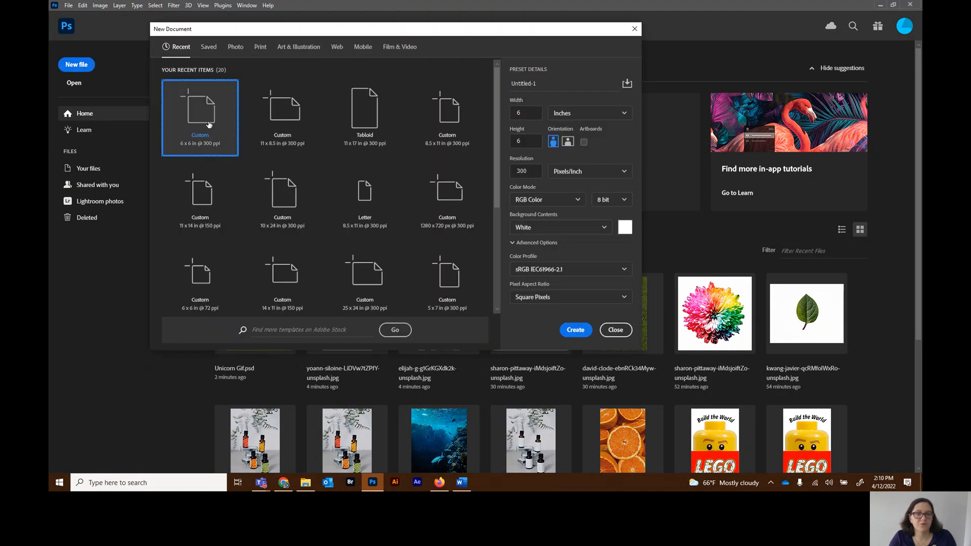
double_click(534, 171)
type("150")
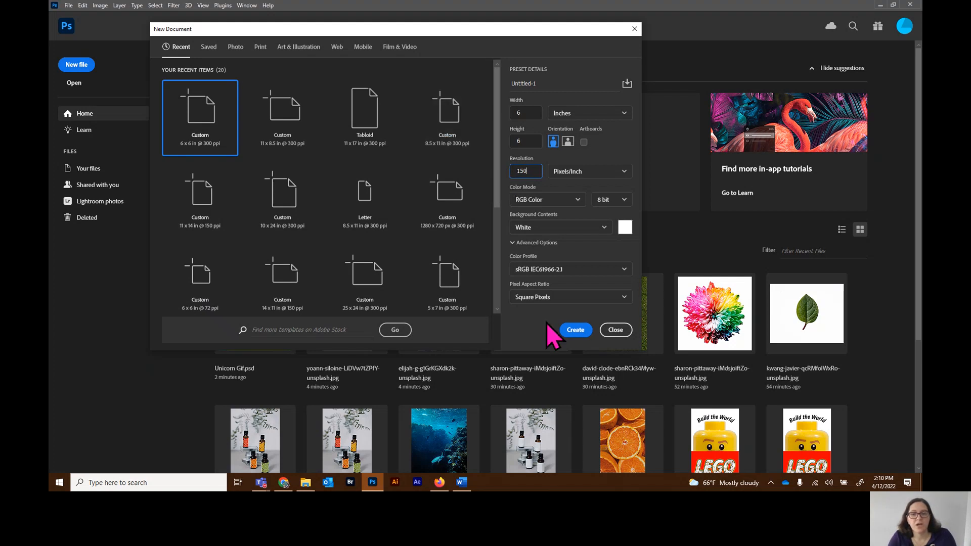
left_click(576, 331)
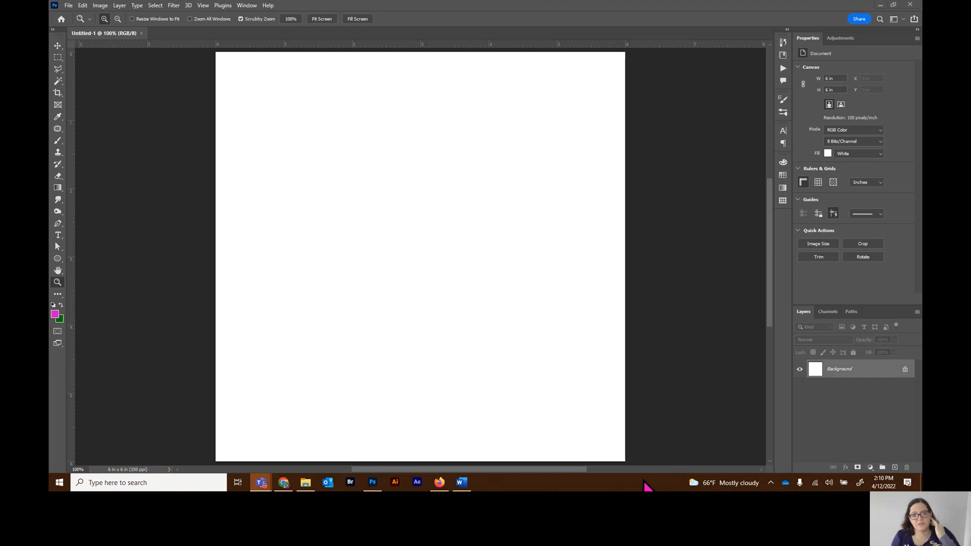
Step: Show the Timeline panel for the blank document
left_click(247, 6)
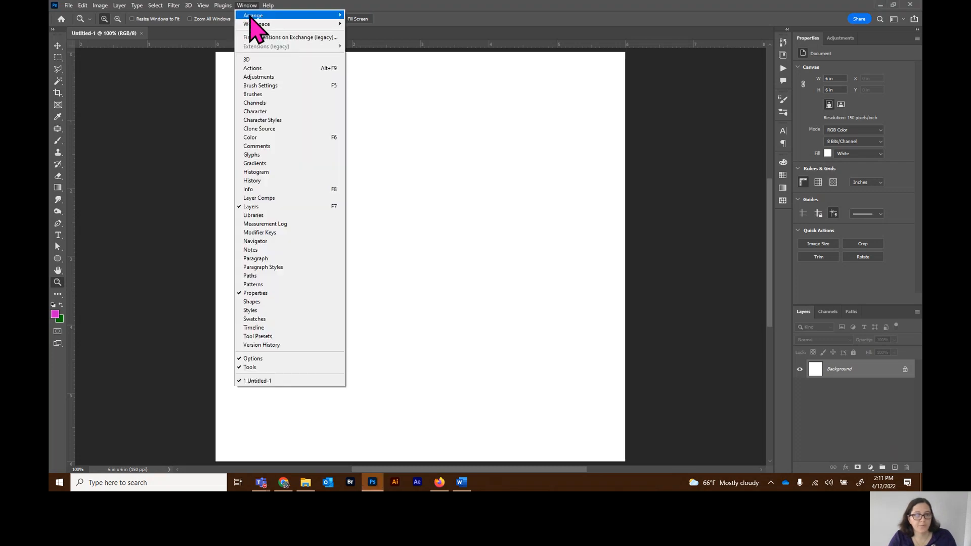
left_click(255, 328)
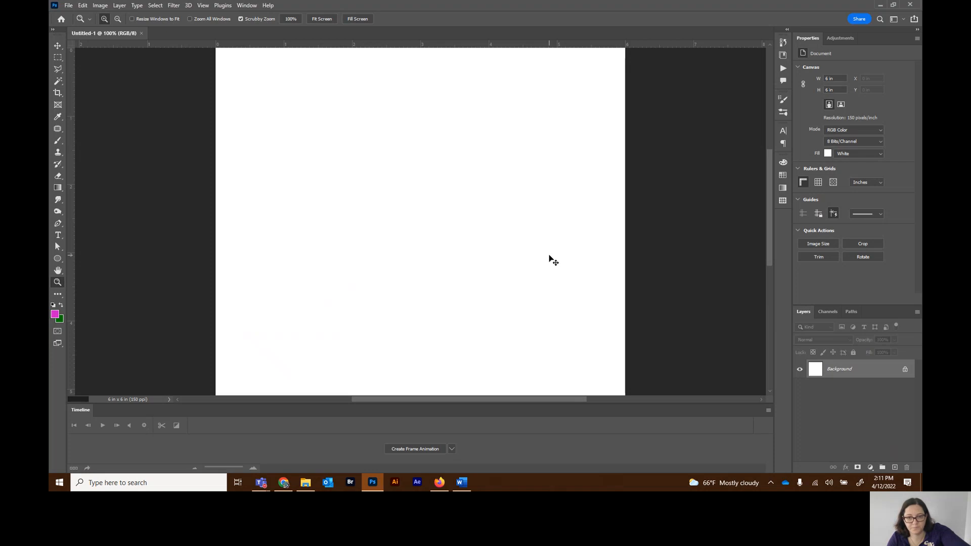
scroll(554, 261, "down", 1)
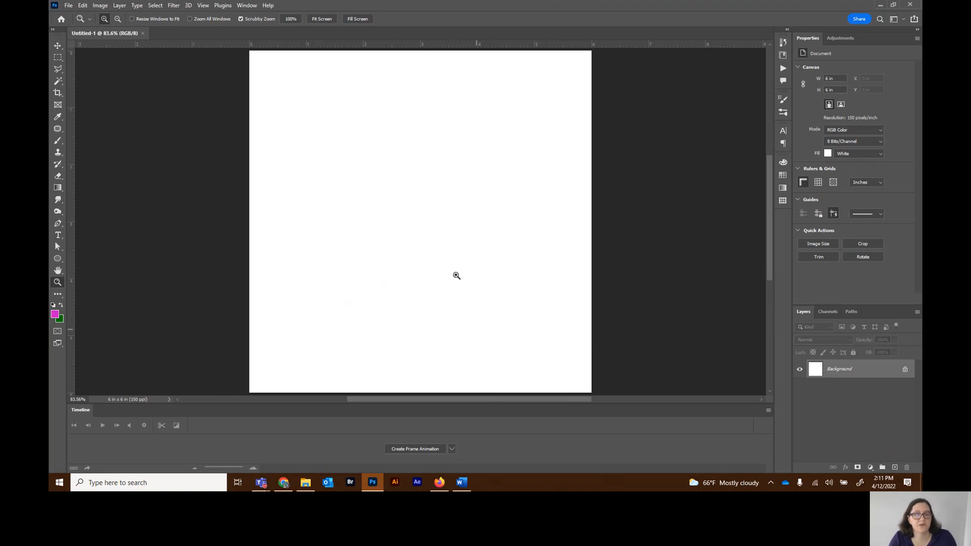
Step: Open the image file "Basketball on white.jpg"
left_click(70, 6)
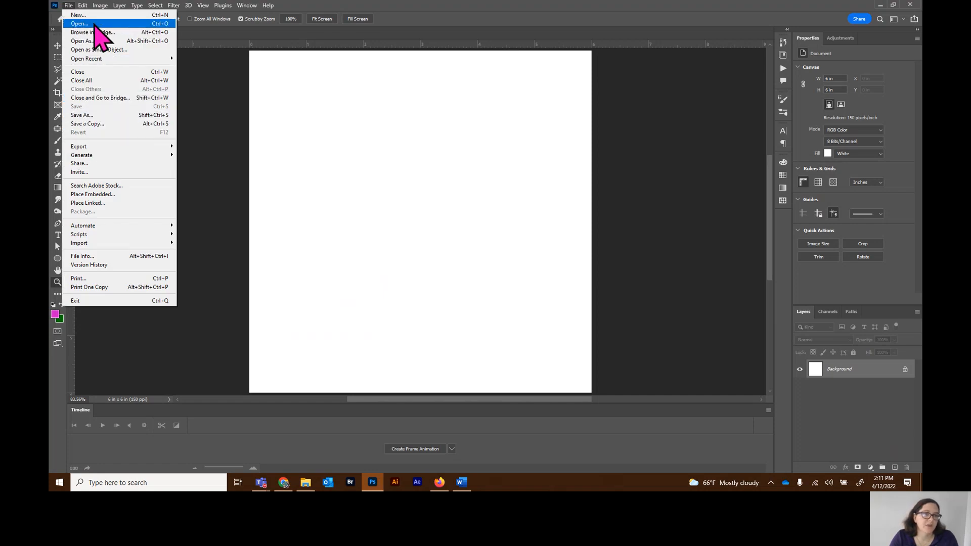
left_click(94, 24)
double_click(161, 71)
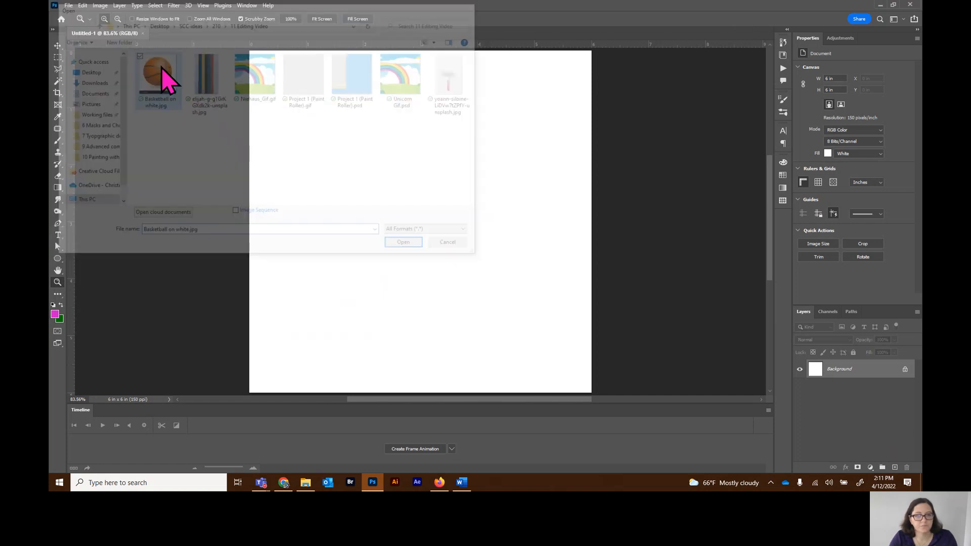
Step: Select everything around the basketball, including the white background, the VectorStock banner and the shadow beneath the ball
left_click(59, 82)
left_click(308, 99)
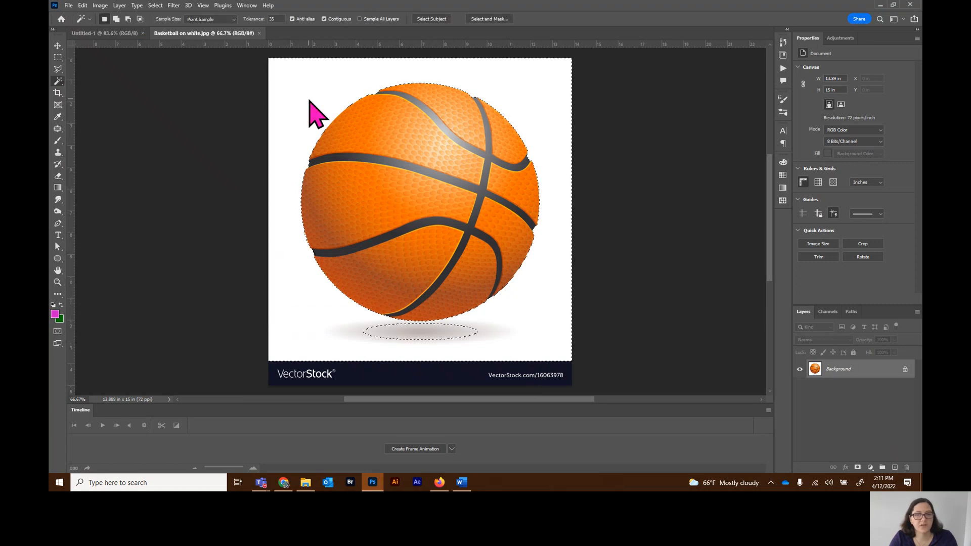
left_click(58, 59)
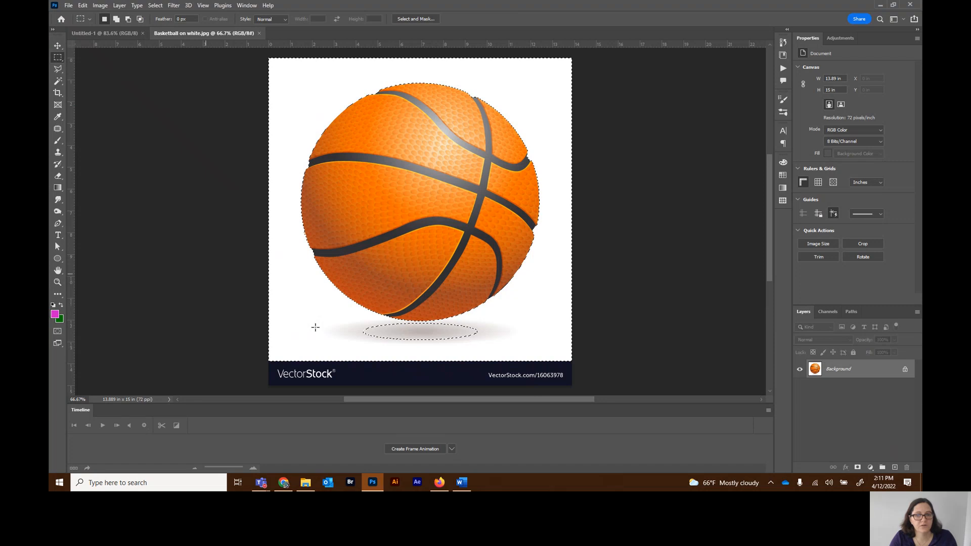
left_click_drag(267, 359, 636, 397)
left_click(57, 80)
left_click(430, 299, "shift")
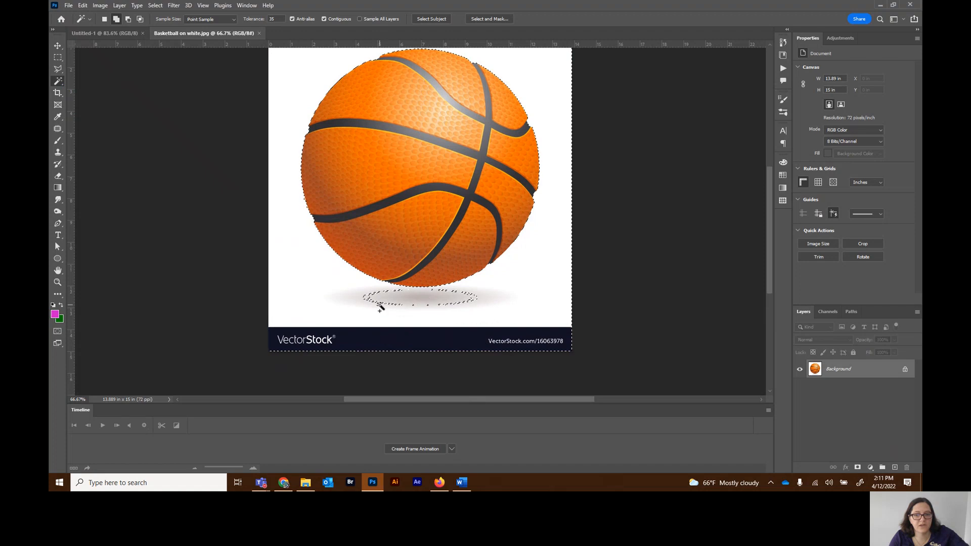
scroll(342, 282, "up", 3)
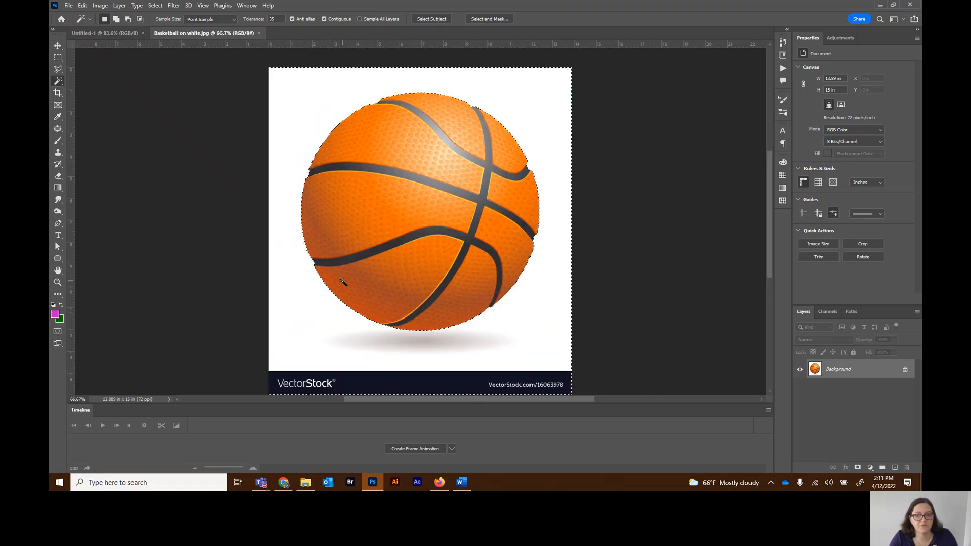
Step: Invert the selection to isolate the basketball and copy it into the Untitled-1 document
left_click(157, 6)
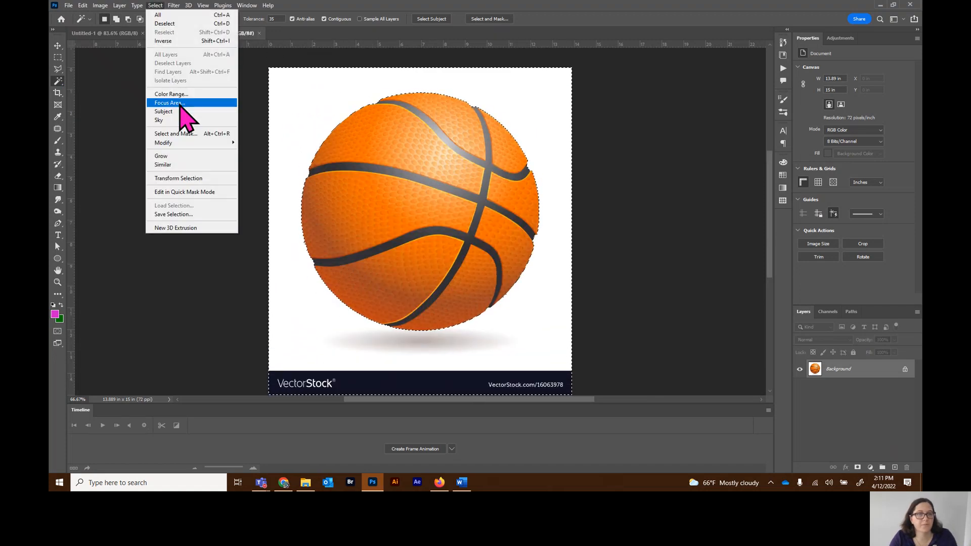
left_click(172, 41)
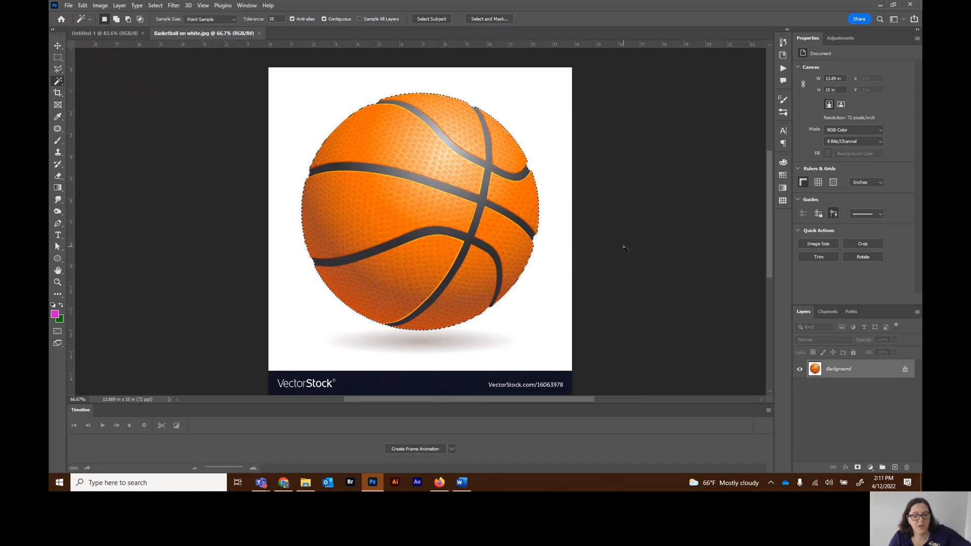
left_click(126, 33)
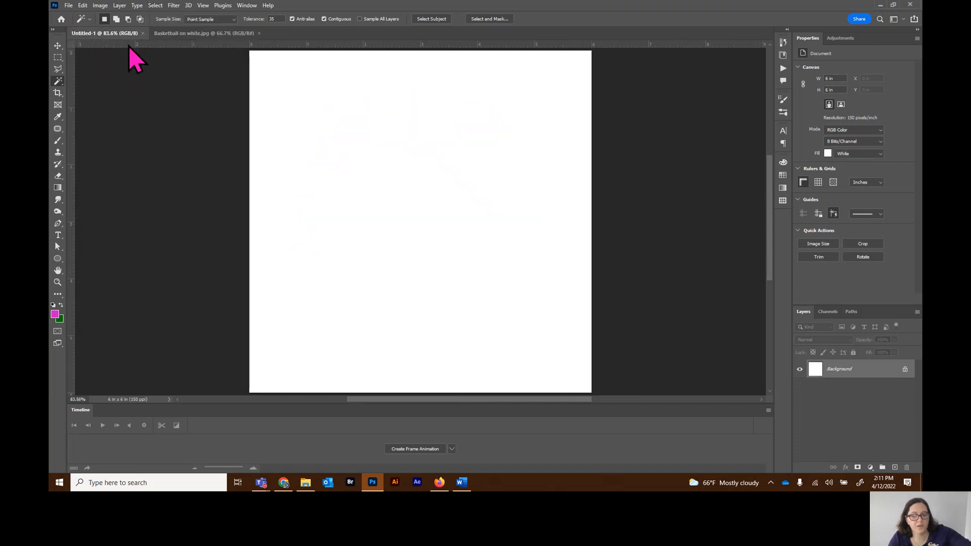
key("ctrl+v")
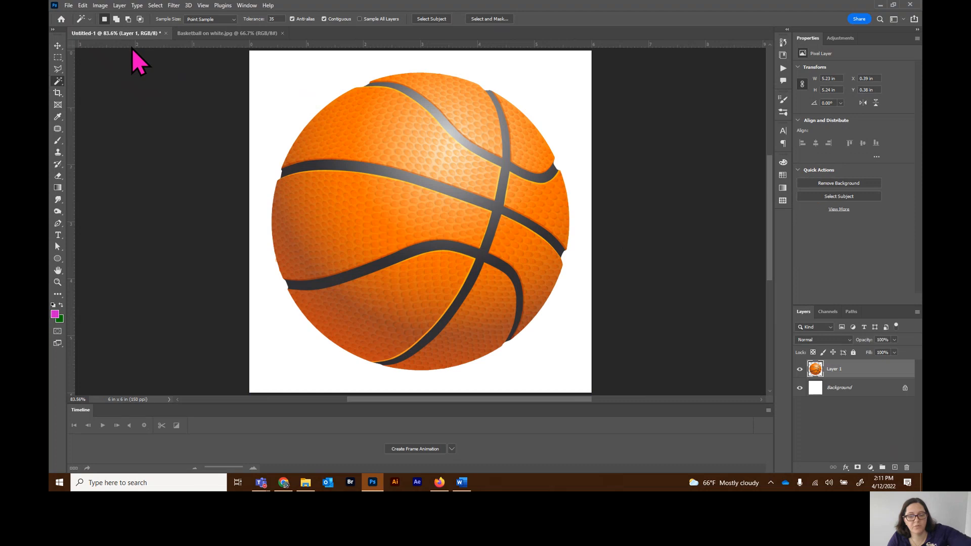
Step: Scale the basketball to about 28% and place it at the canvas's upper-left corner, about 0.42 in past the left edge
key("ctrl+t")
left_click_drag(271, 71, 490, 293)
left_click_drag(527, 323, 303, 102)
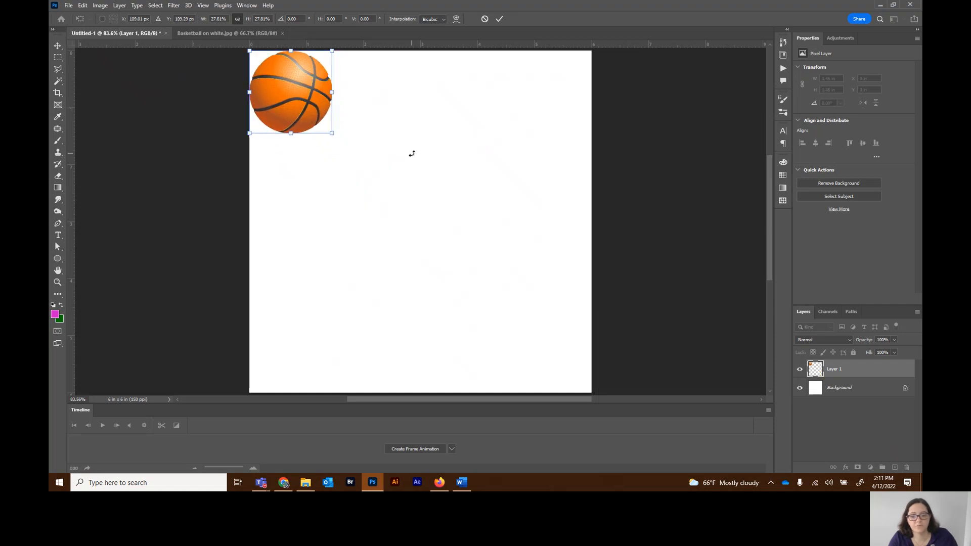
key("Return")
key("w")
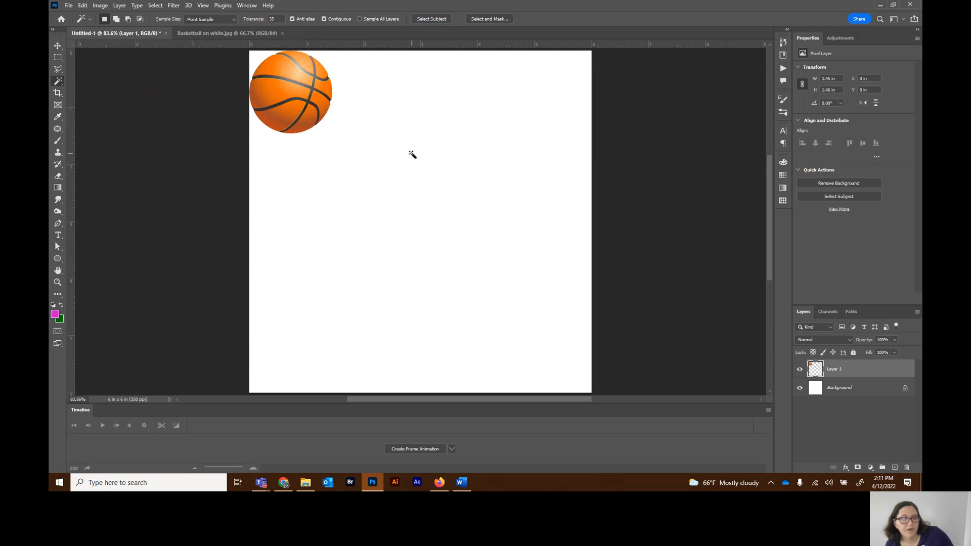
left_click(58, 46)
left_click_drag(257, 89, 234, 86)
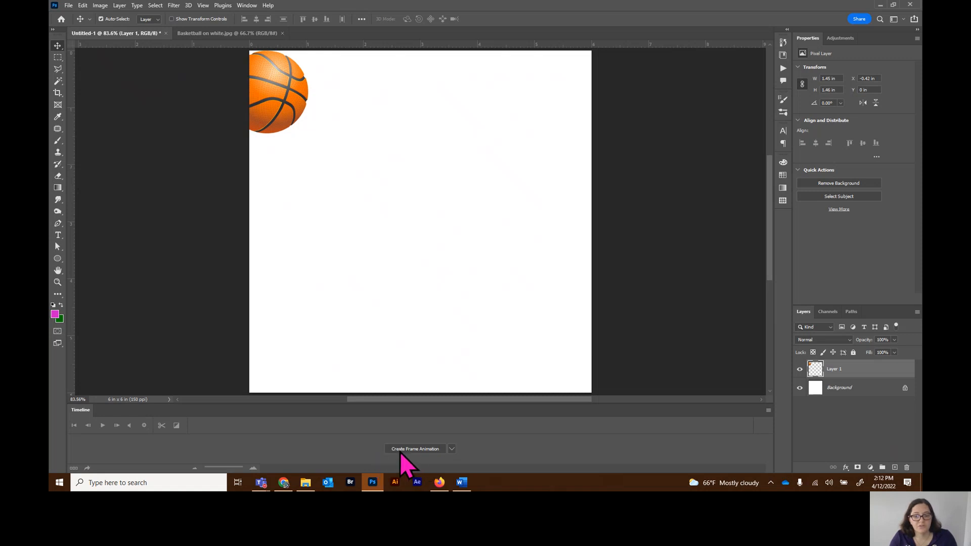
Step: Create a frame animation from the document in the timeline
left_click(451, 449)
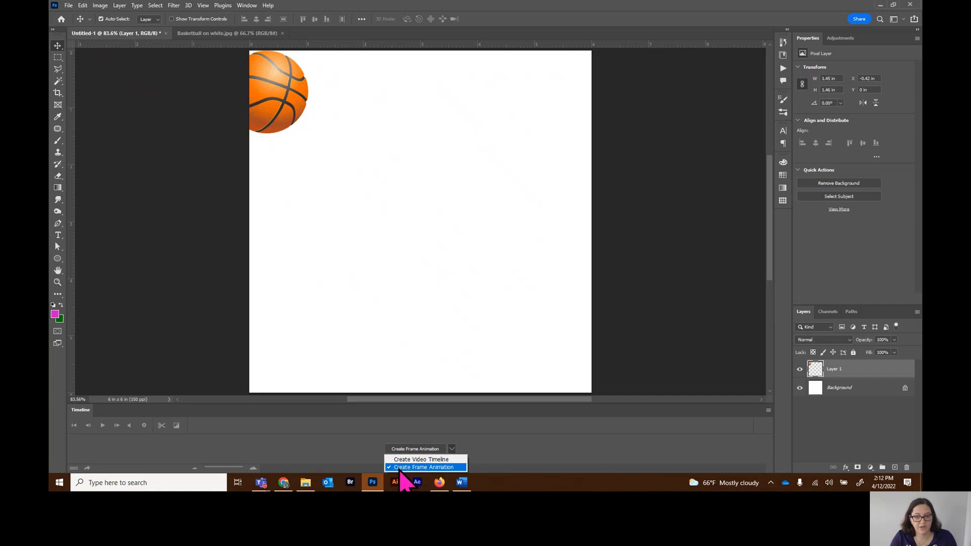
left_click(426, 467)
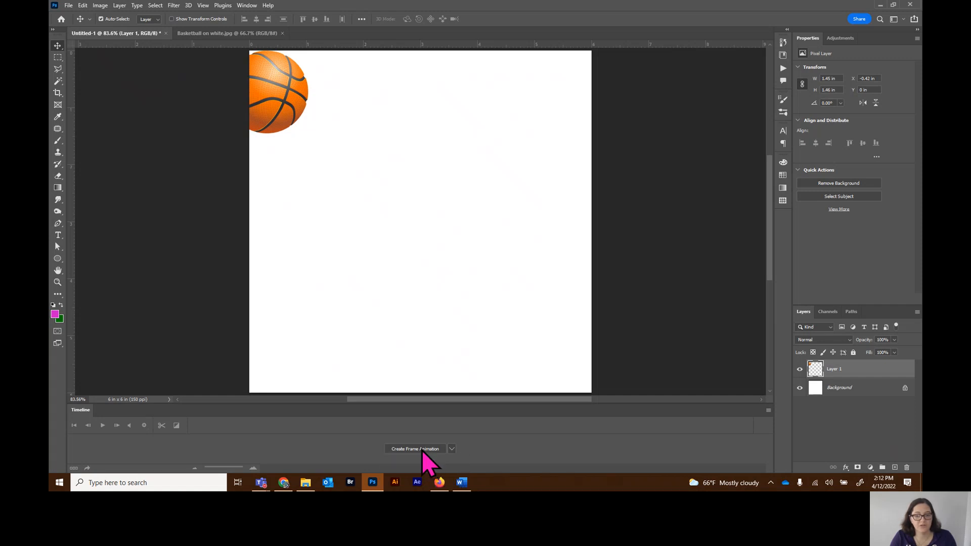
left_click(411, 451)
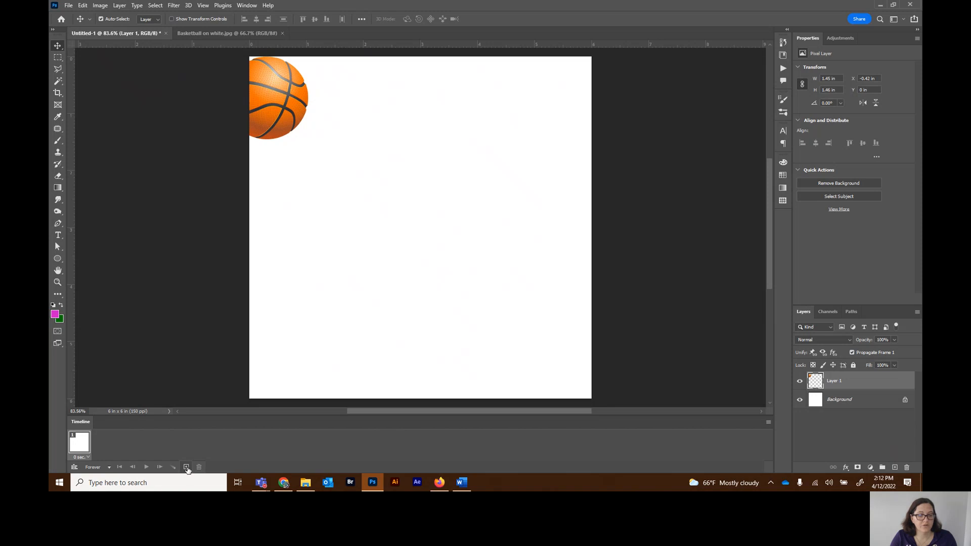
Step: Add frames 2 to 4, moving the ball down and right in each, ending at about X 1.55 in, Y 2.69 in
left_click(186, 467)
left_click_drag(282, 116, 326, 158)
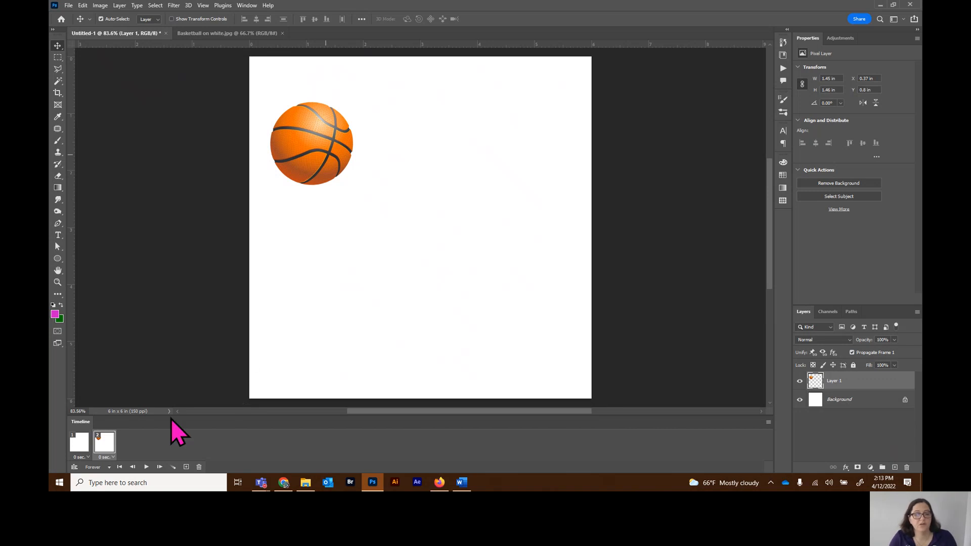
left_click(186, 466)
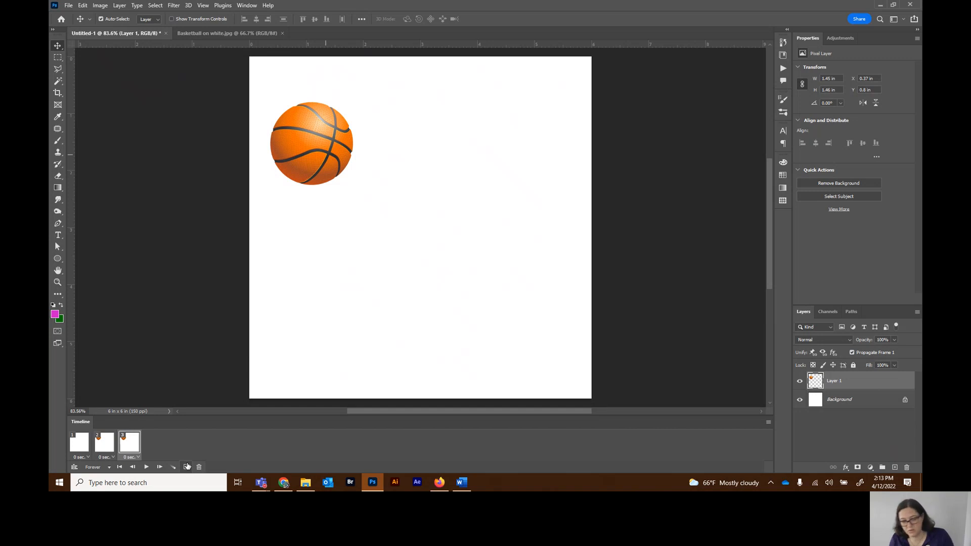
left_click_drag(329, 143, 353, 189)
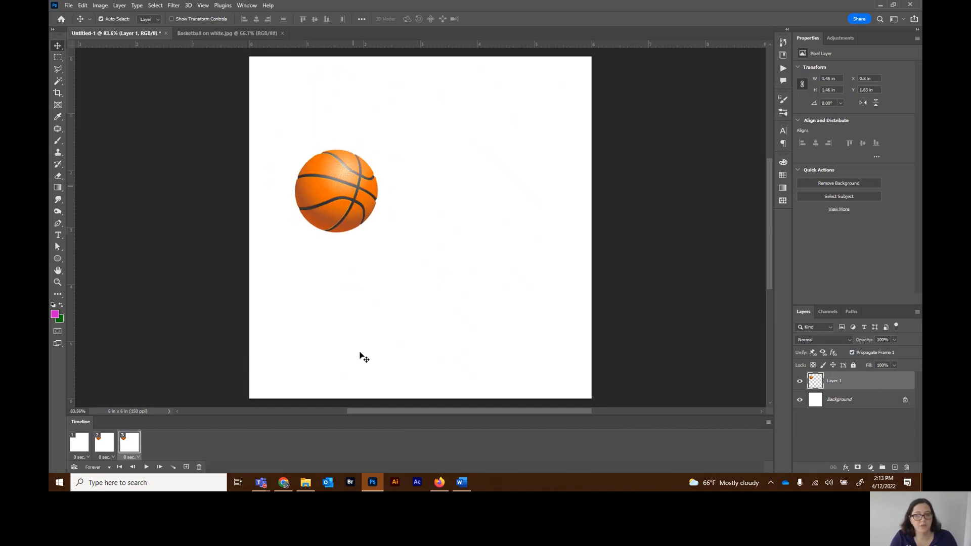
left_click(187, 468)
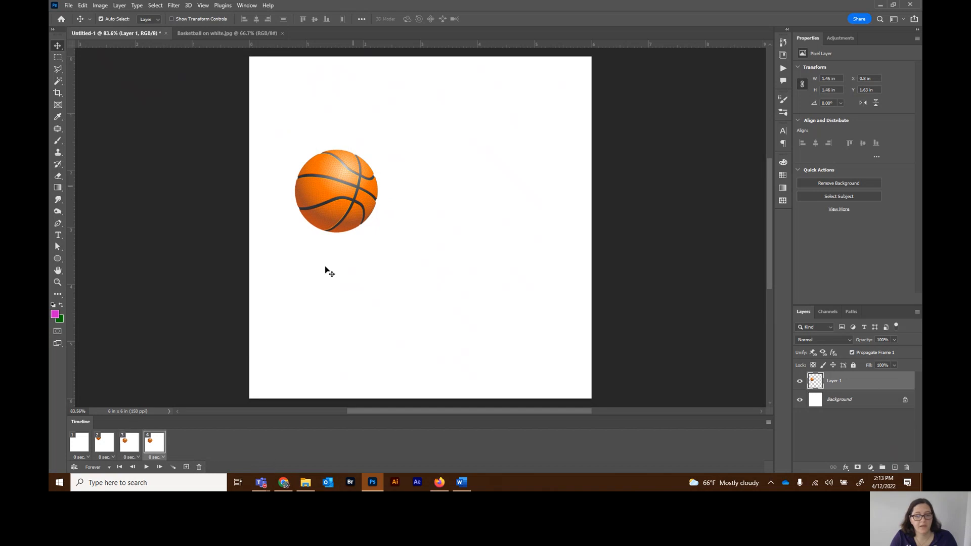
left_click_drag(336, 211, 380, 273)
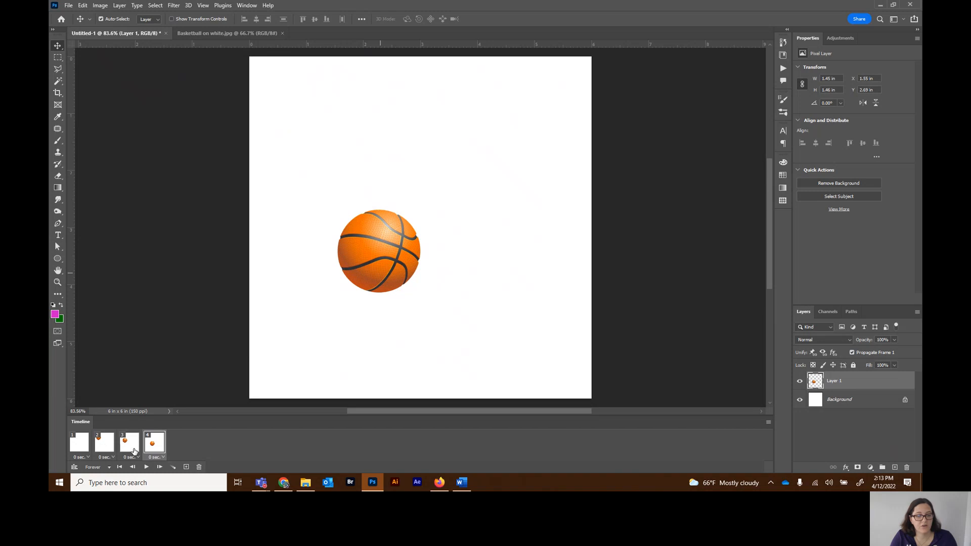
Step: Add frames 5 and 6, lowering the ball in each until it rests on the canvas's bottom edge
left_click(186, 467)
left_click_drag(387, 289, 410, 355)
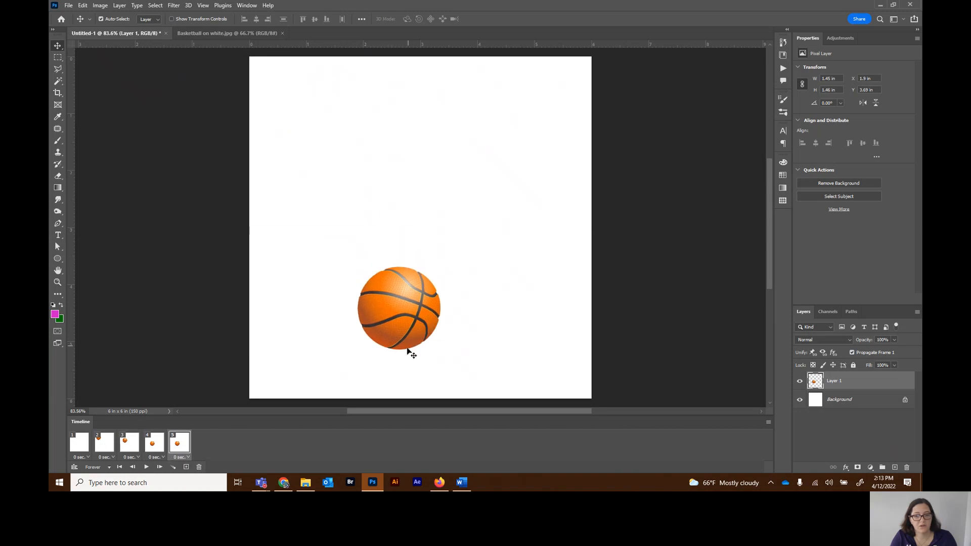
left_click(186, 468)
left_click_drag(392, 320, 415, 373)
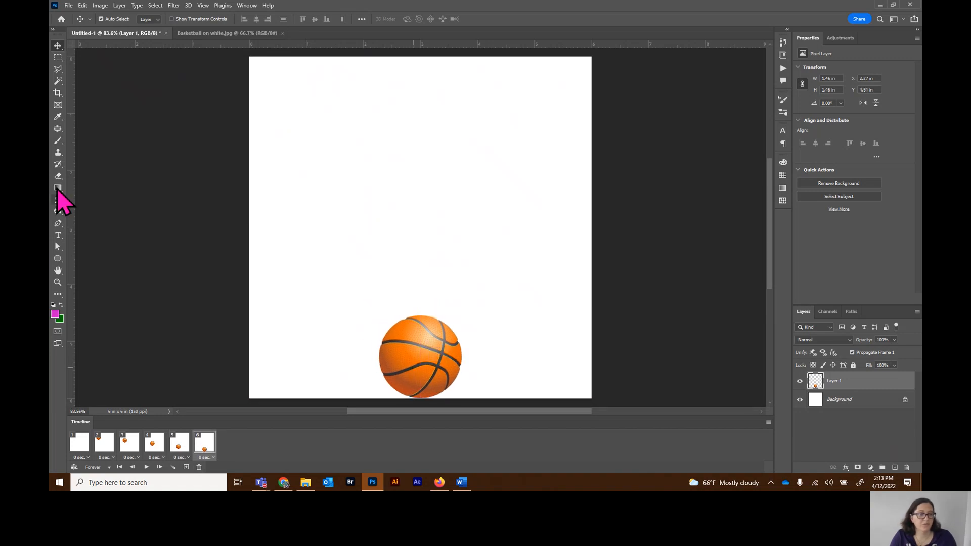
Step: Add a new layer above the basketball and set the soft round brush to 18 px
left_click(893, 468)
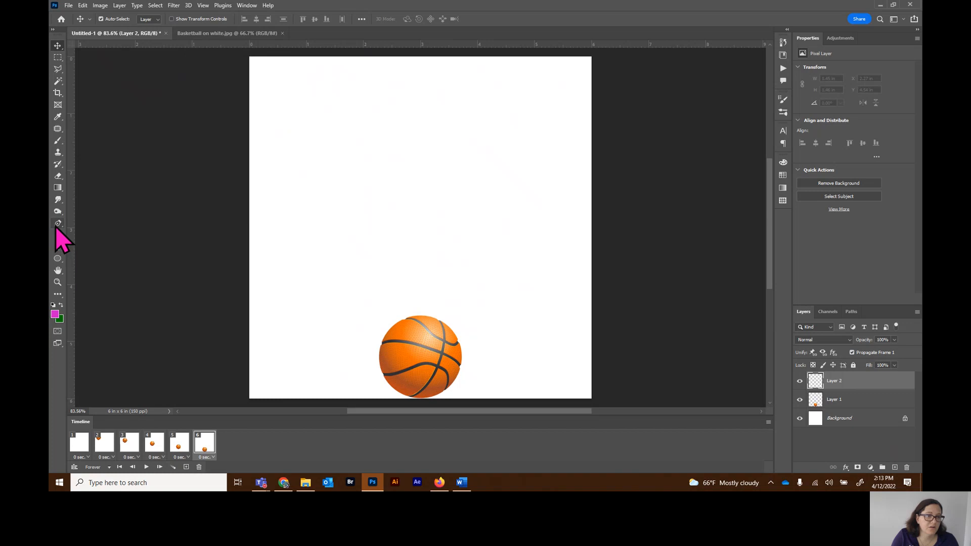
left_click(60, 143)
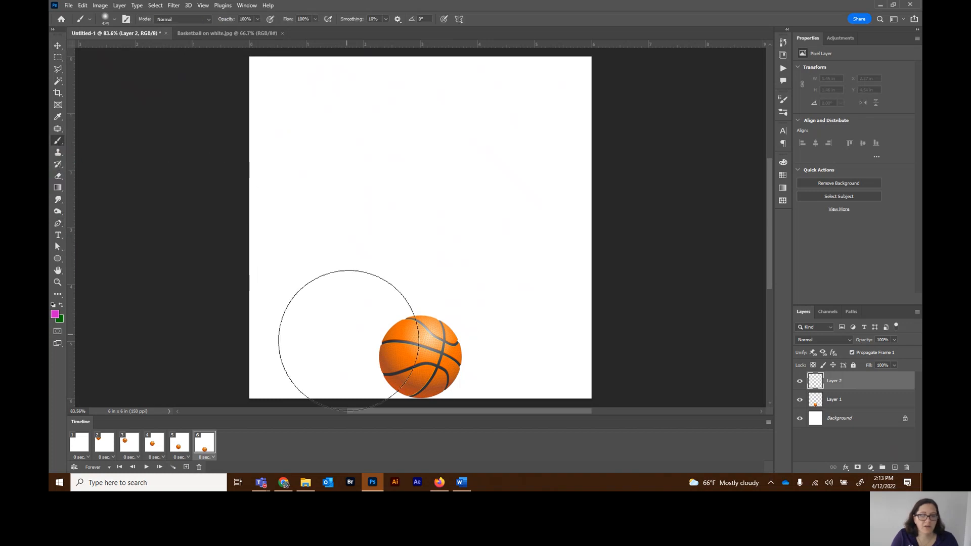
left_click(114, 20)
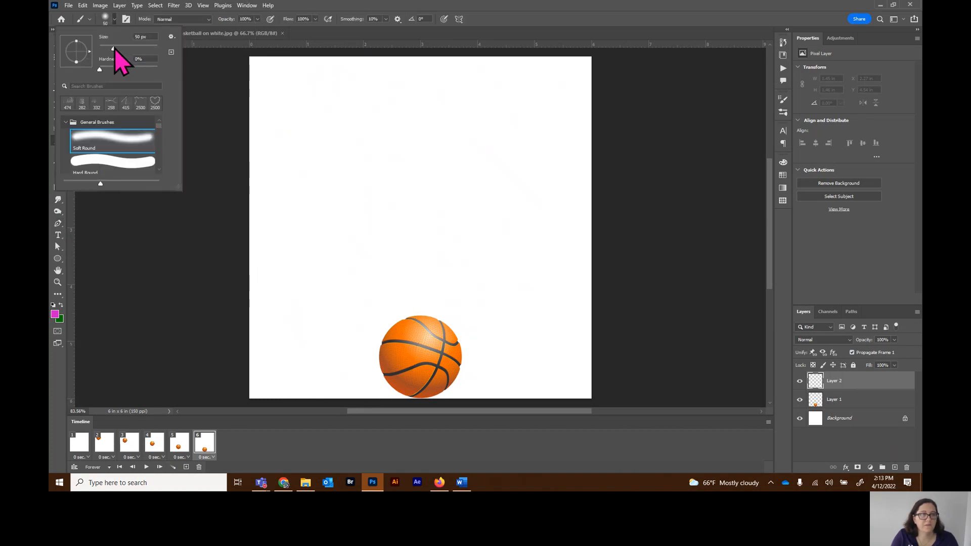
left_click(114, 48)
left_click_drag(114, 49, 104, 49)
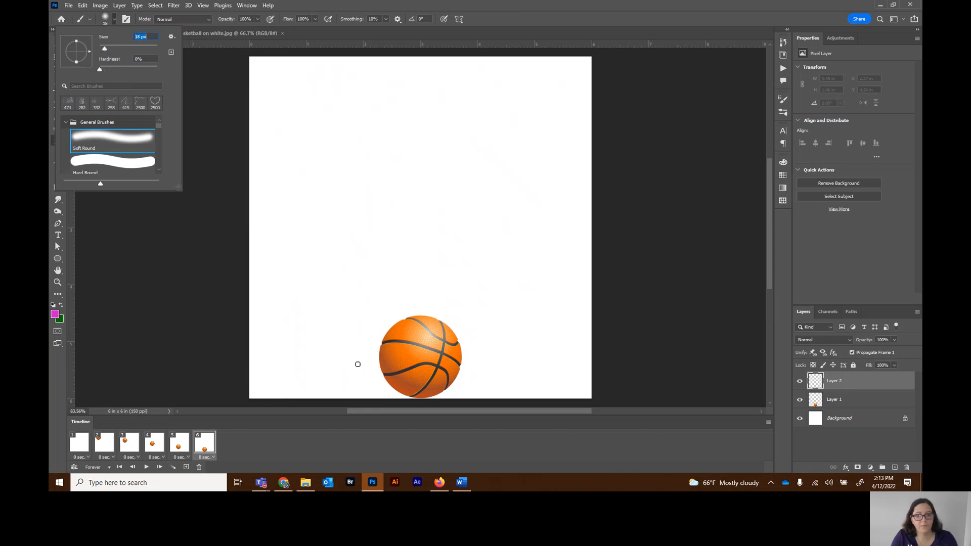
left_click(405, 396)
left_click_drag(405, 396, 358, 378)
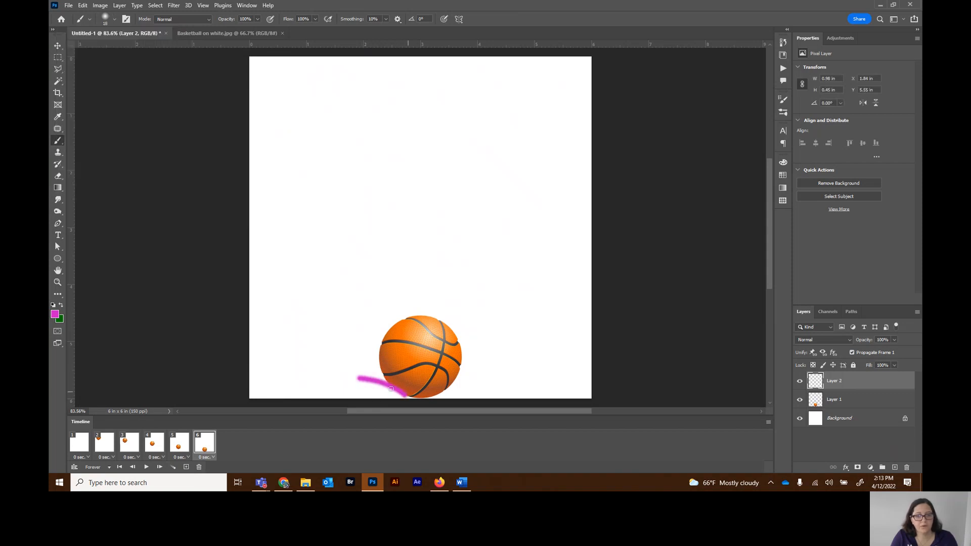
key("ctrl+z")
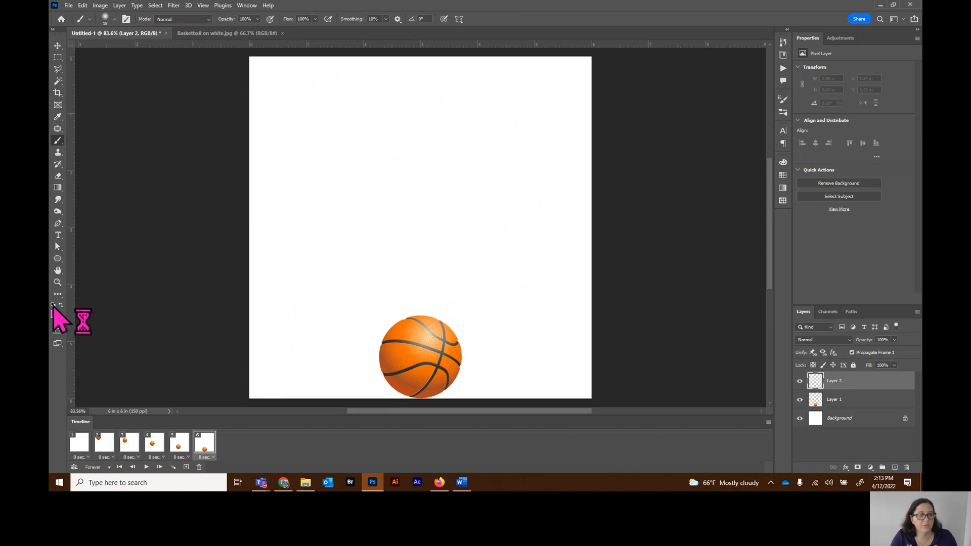
Step: Reset the colours to default black and white and paint black impact lines around the ball's base on Layer 2
left_click(53, 305)
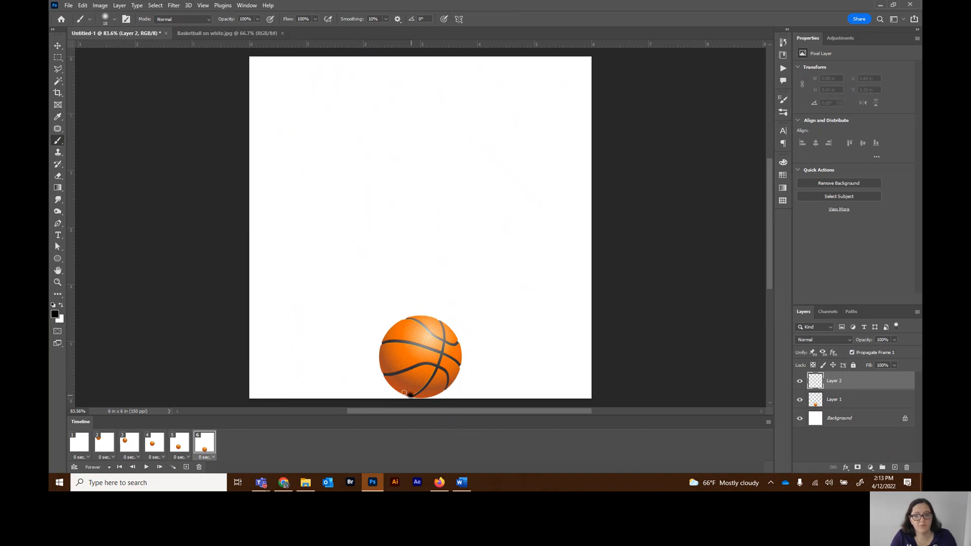
left_click_drag(404, 393, 358, 380)
left_click_drag(442, 394, 497, 361)
left_click_drag(421, 388, 406, 374)
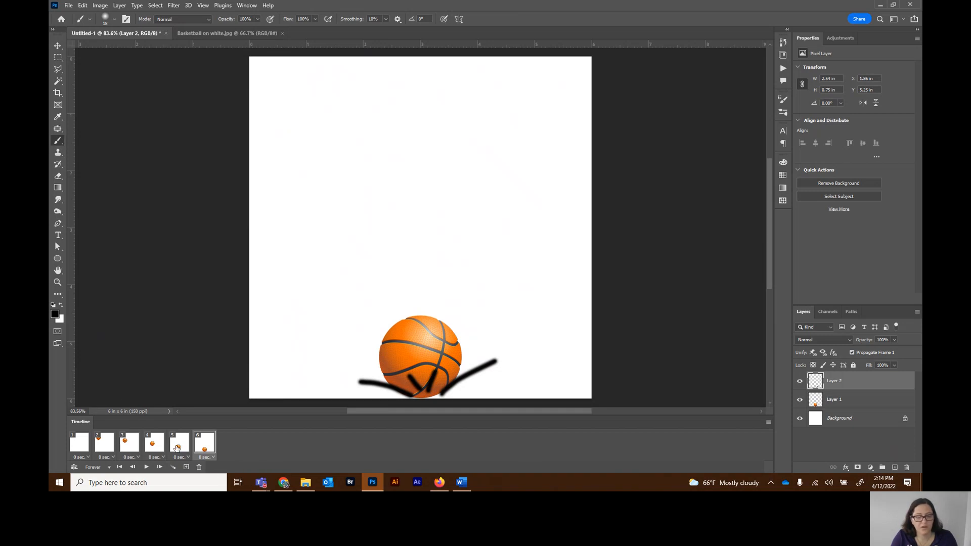
Step: Hide the impact-lines layer in each of frames 5, 4, 3, 2 and 1
left_click(177, 446)
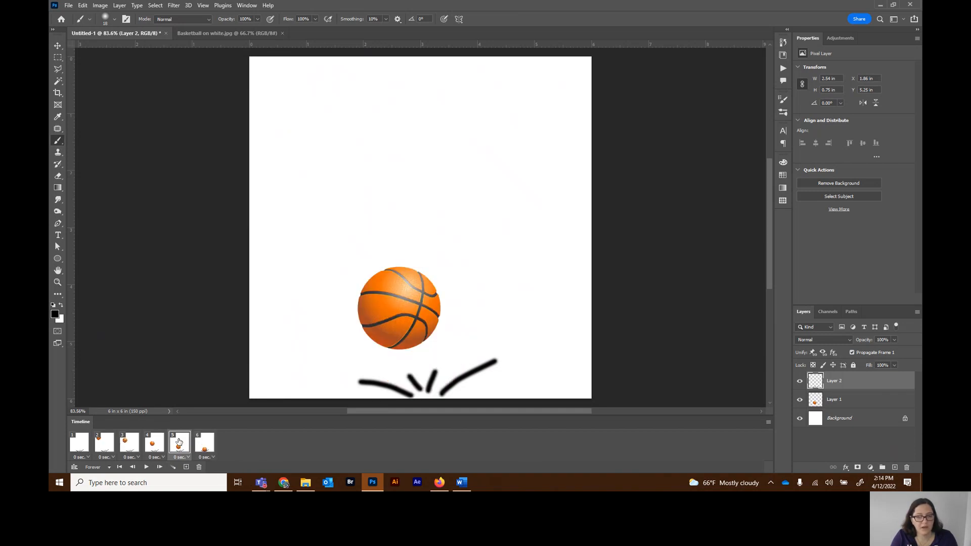
left_click(57, 45)
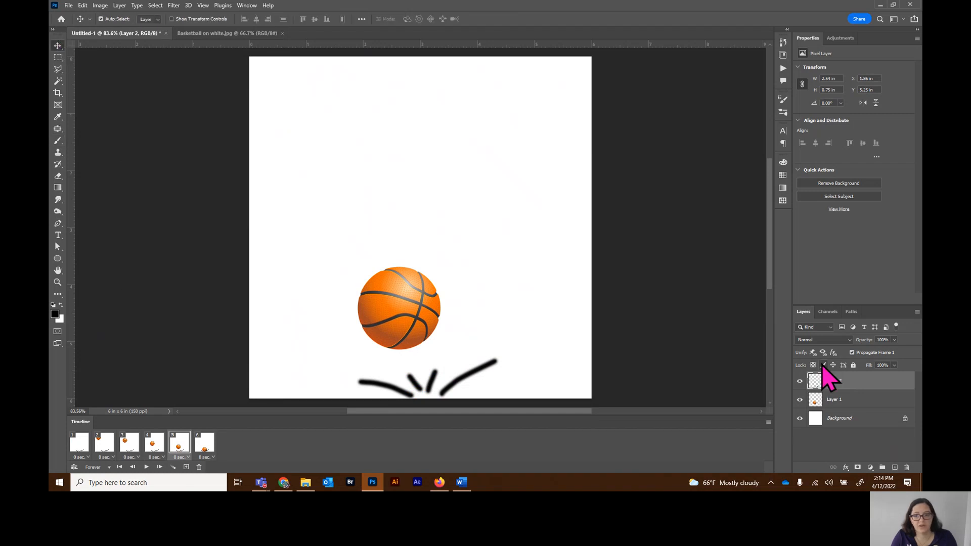
left_click(800, 381)
left_click(158, 447)
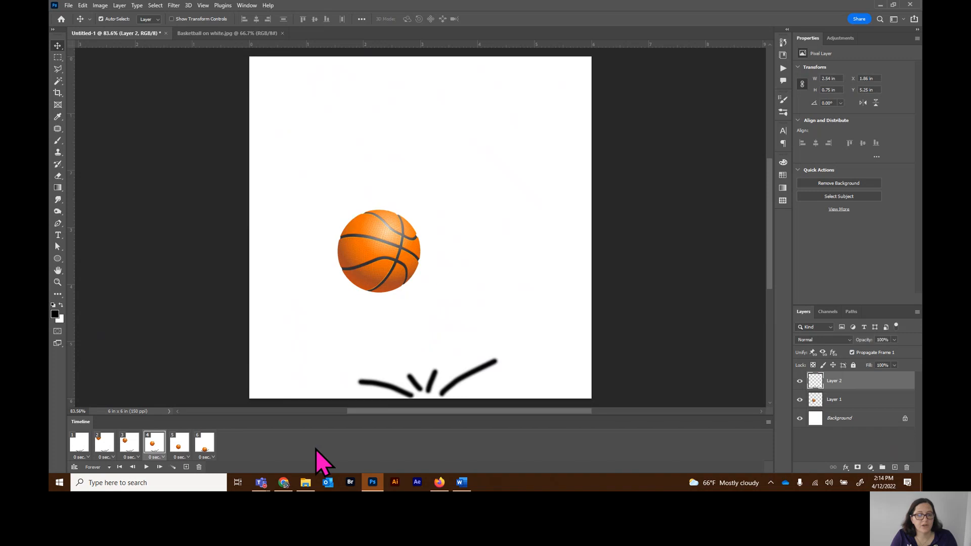
left_click(800, 381)
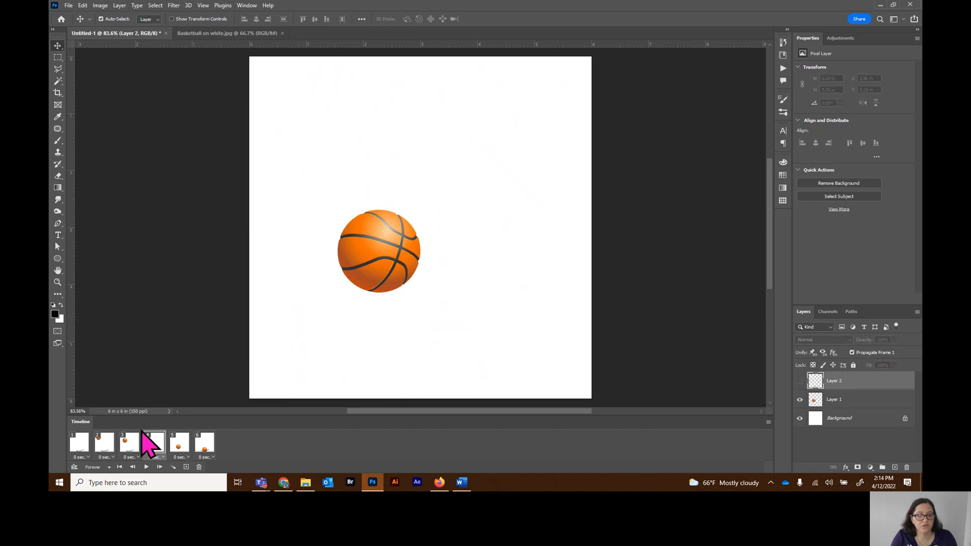
left_click(129, 443)
left_click(800, 381)
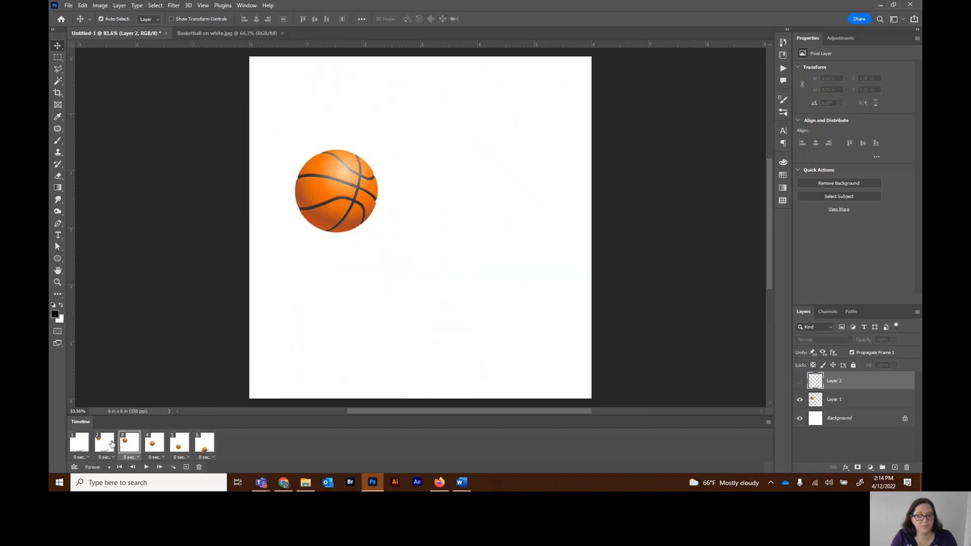
left_click(105, 439)
left_click(800, 381)
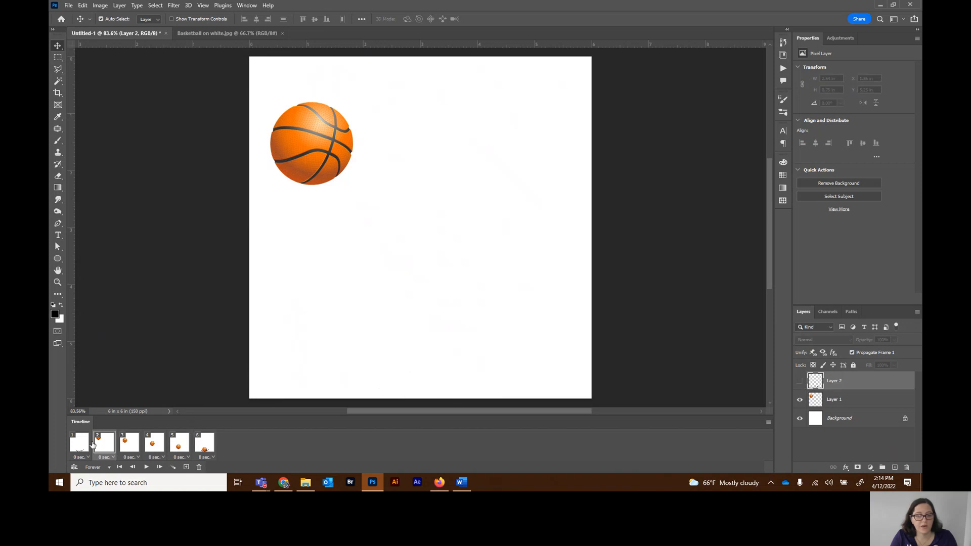
left_click(80, 443)
left_click(800, 381)
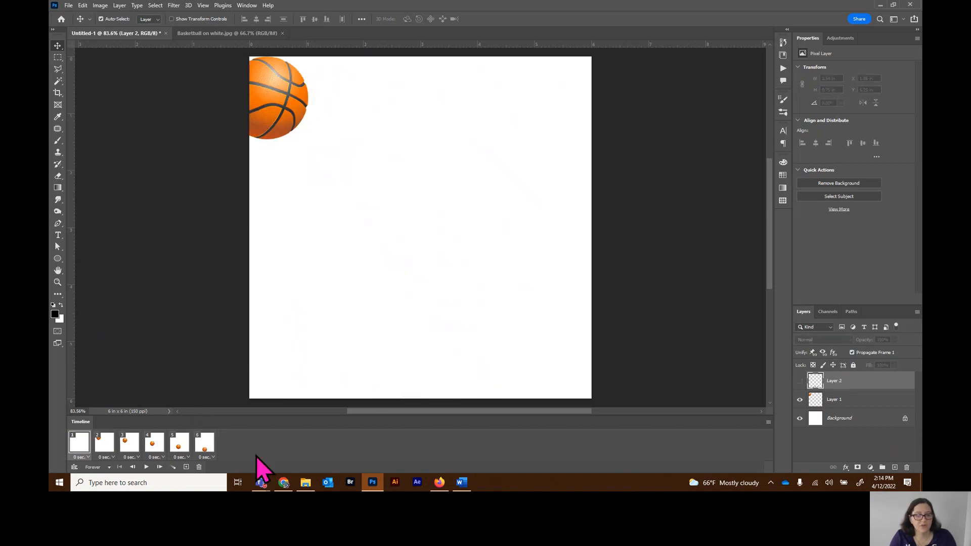
Step: Step through the frames up to frame 6 and make the impact-lines layer visible in frame 6
left_click(129, 445)
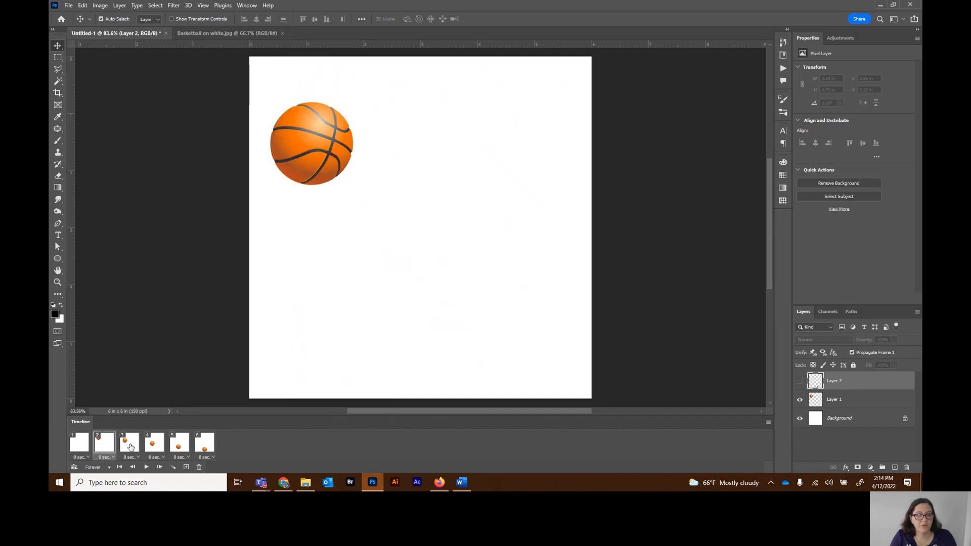
left_click(154, 445)
left_click(179, 445)
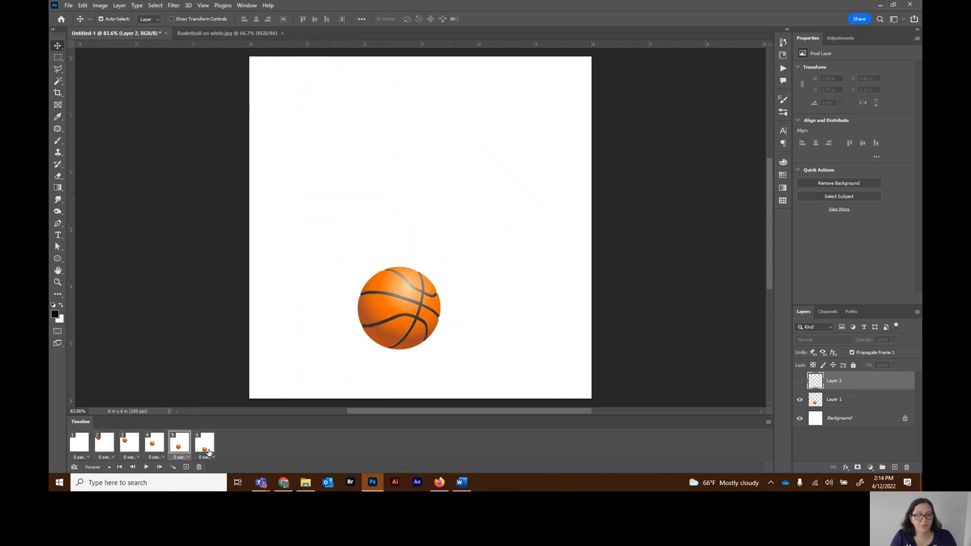
left_click(207, 450)
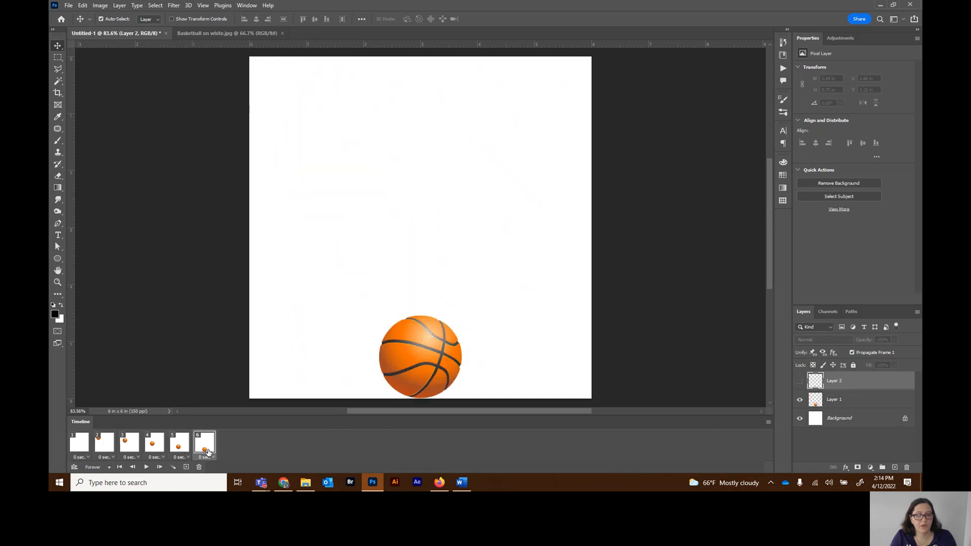
left_click(799, 382)
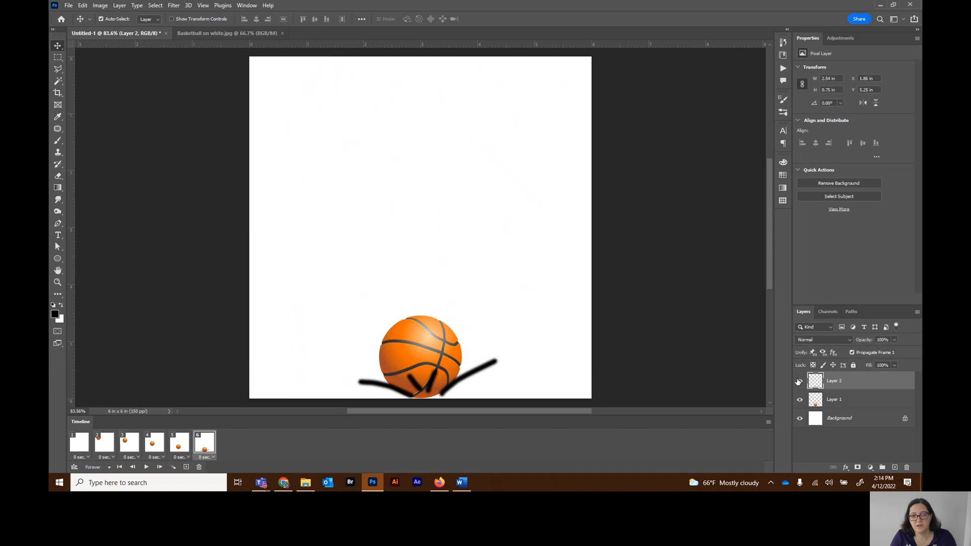
Step: Add frame 7 with the impact lines hidden and the ball moved up and right to about X 2.87 in, Y 3.78 in
left_click(186, 468)
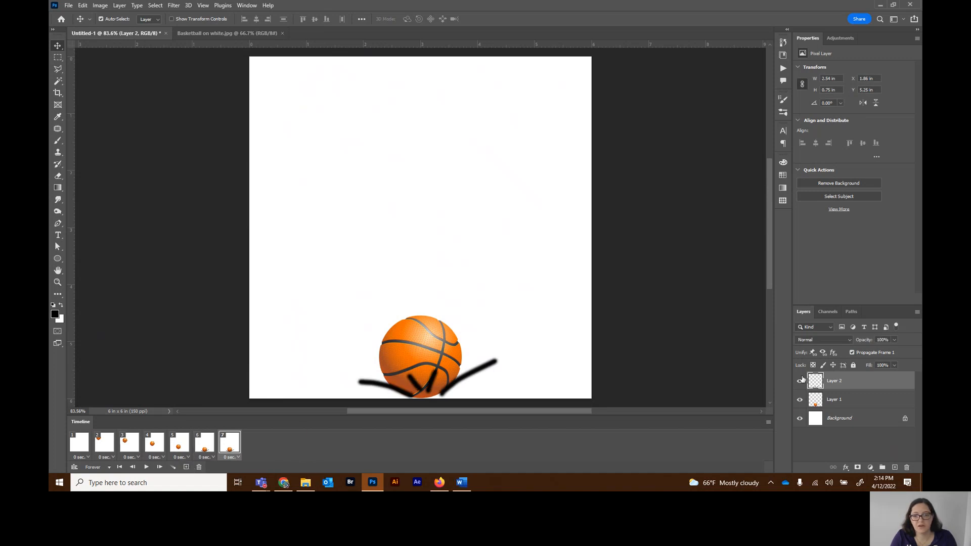
left_click(800, 382)
left_click_drag(438, 366, 475, 321)
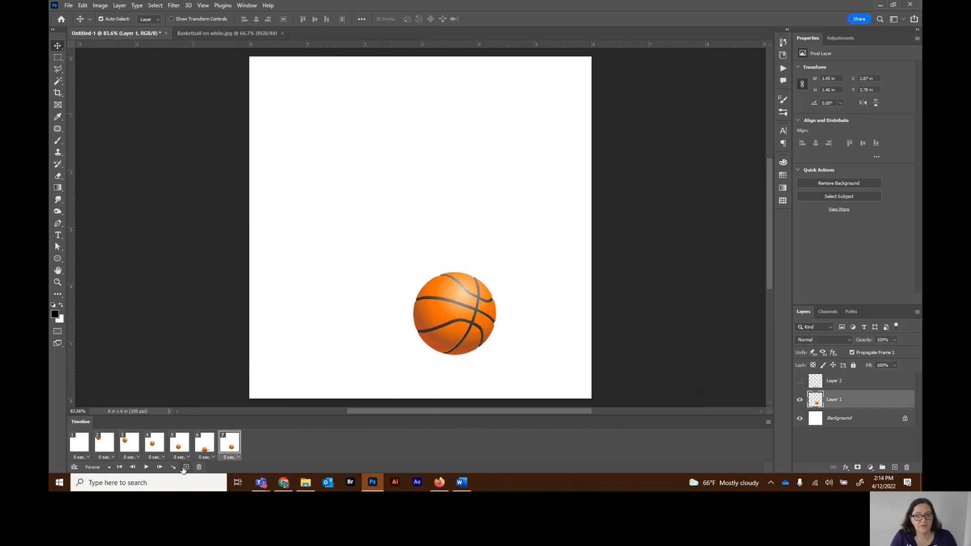
Step: Add frames 8 to 11, moving the ball up and right in each, ending at about X 4.95 in, Y -0.15 in
left_click(186, 467)
left_click_drag(468, 332, 514, 268)
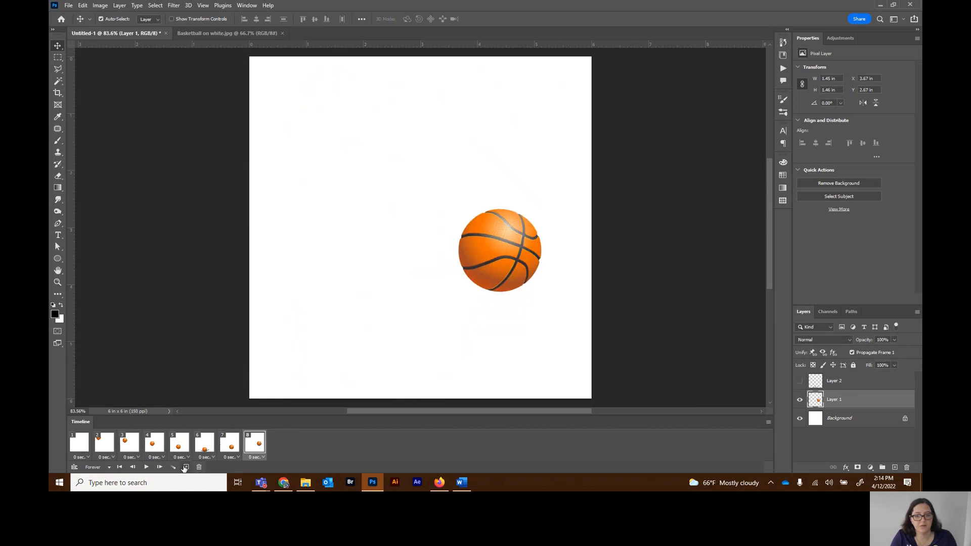
left_click_drag(491, 233, 519, 168)
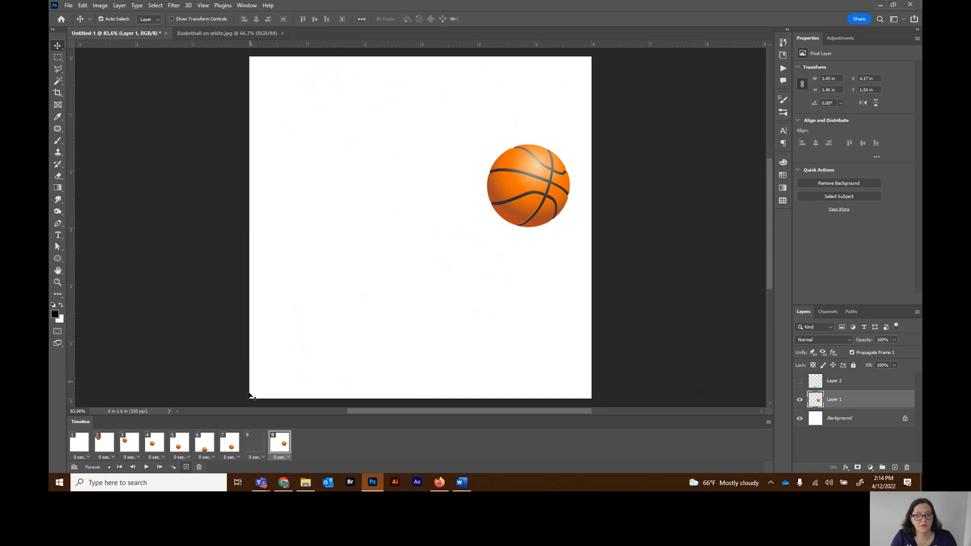
left_click(186, 467)
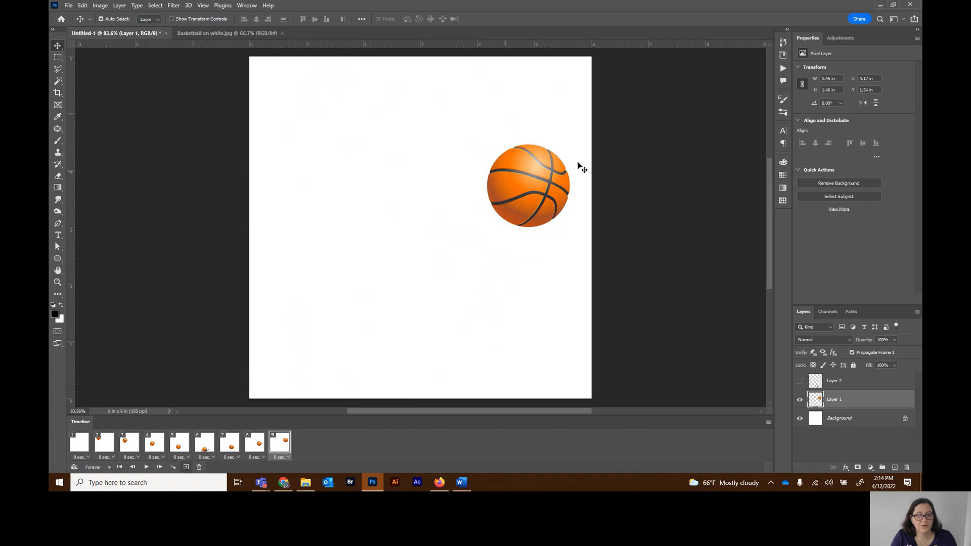
left_click_drag(528, 188, 576, 92)
left_click(186, 467)
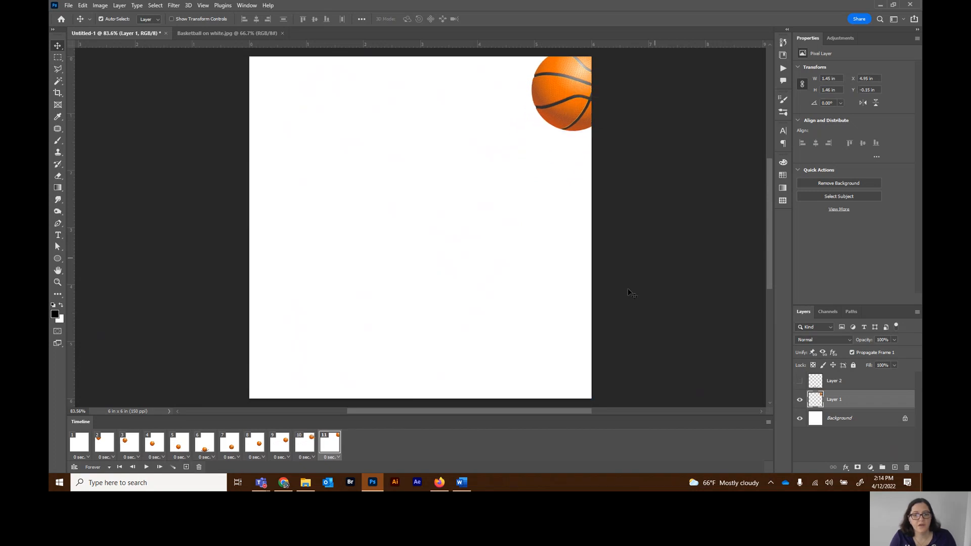
Step: Play the animation twice to check the ball's bounce, stopping it after each preview
left_click(147, 467)
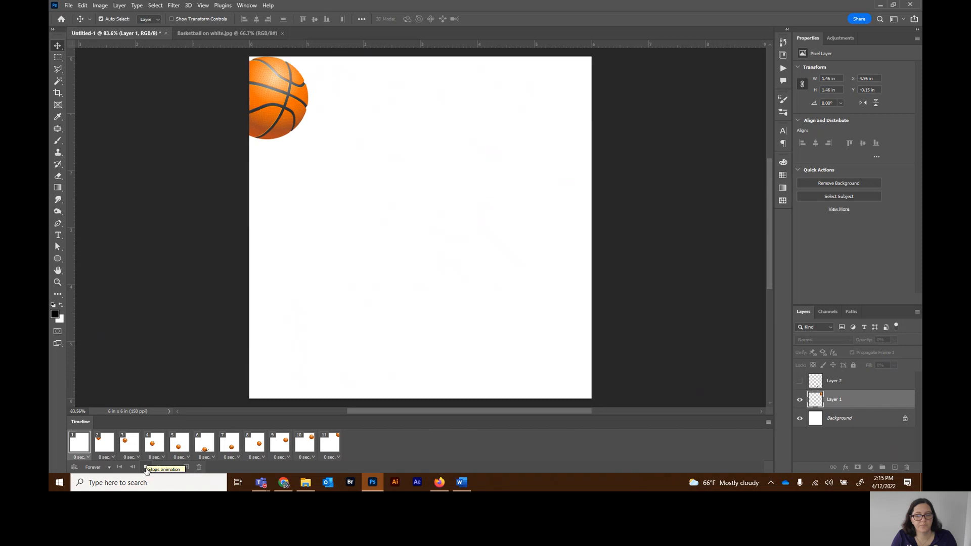
left_click(145, 467)
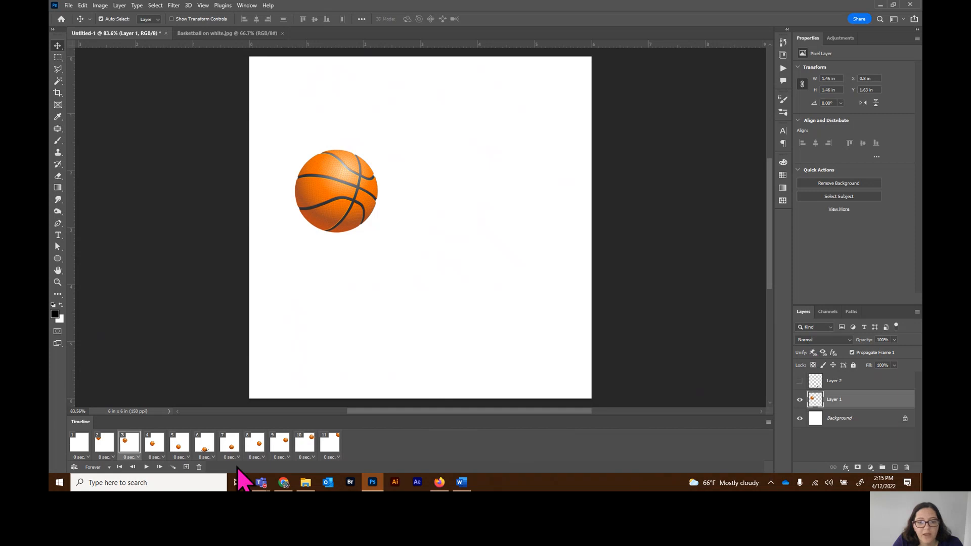
left_click(146, 467)
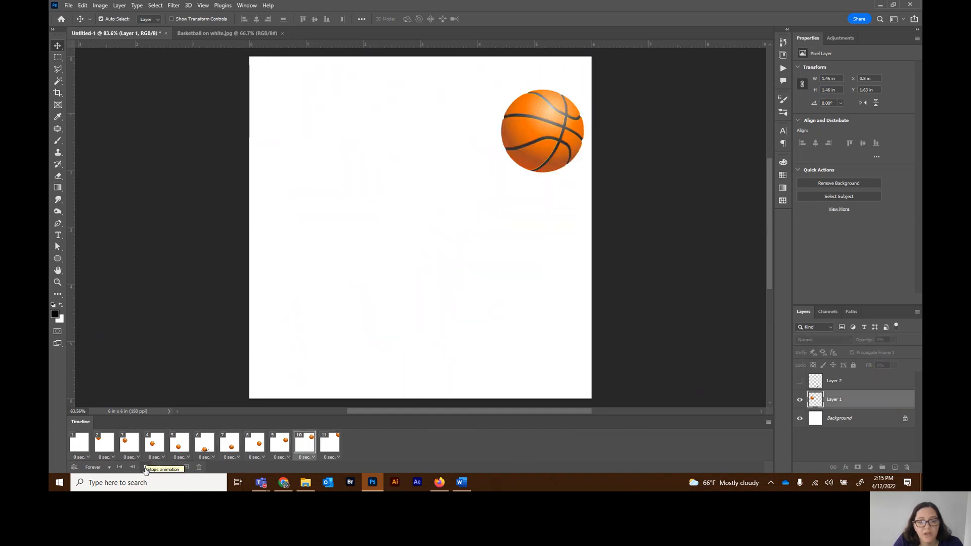
left_click(146, 468)
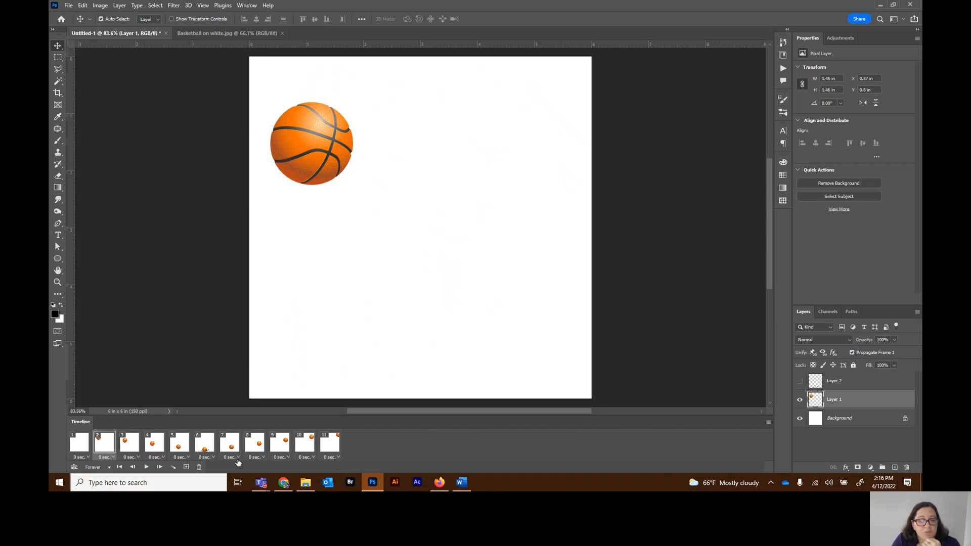
Step: Duplicate frame 1 and move the copy to the end of the timeline as frame 12
left_click(77, 443)
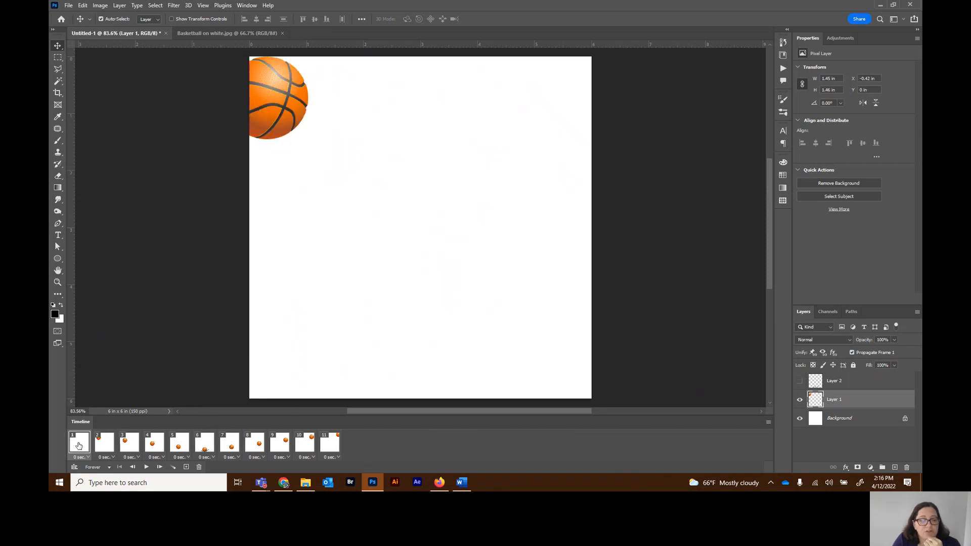
left_click(186, 467)
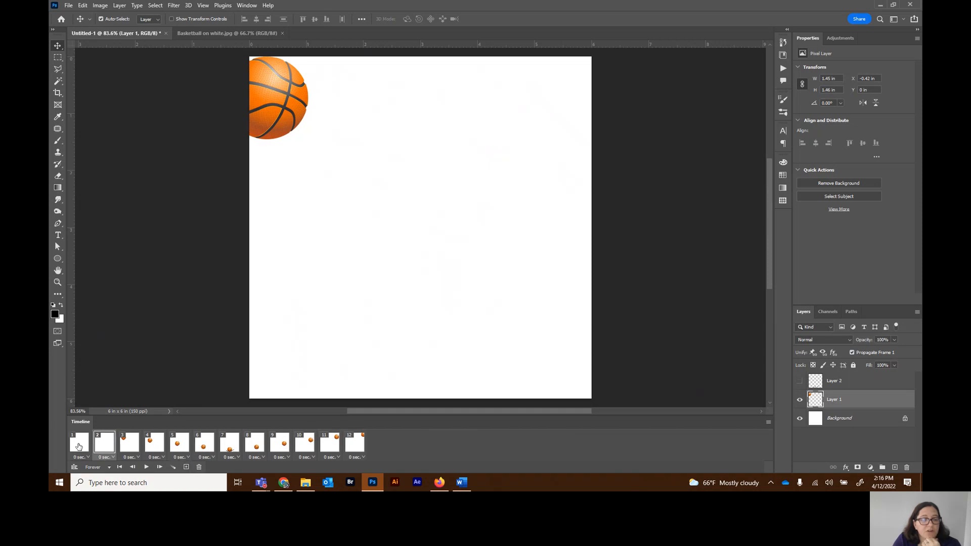
left_click_drag(108, 447, 384, 450)
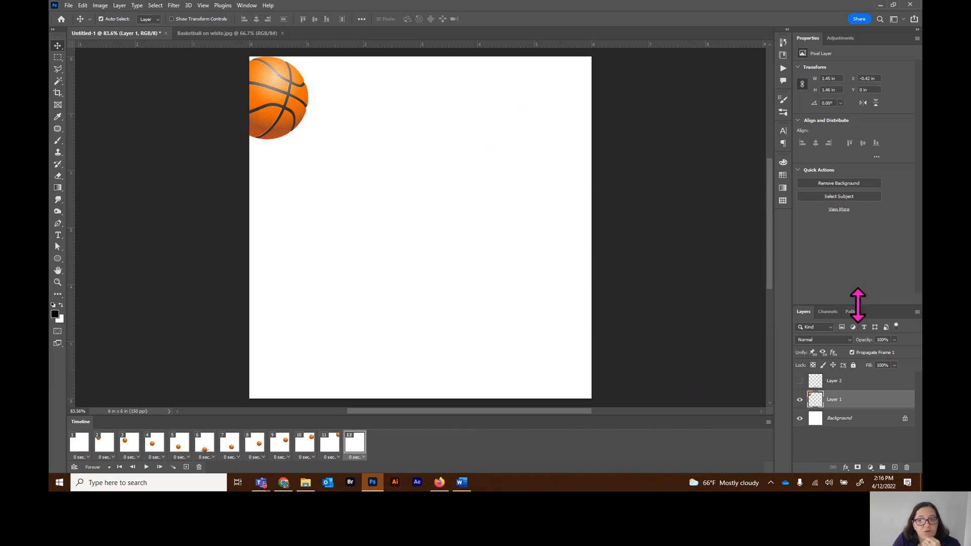
Step: Move the ball in frame 12 to about X 0.33 in, Y 0.25 in and add frame 13
left_click_drag(858, 305, 860, 236)
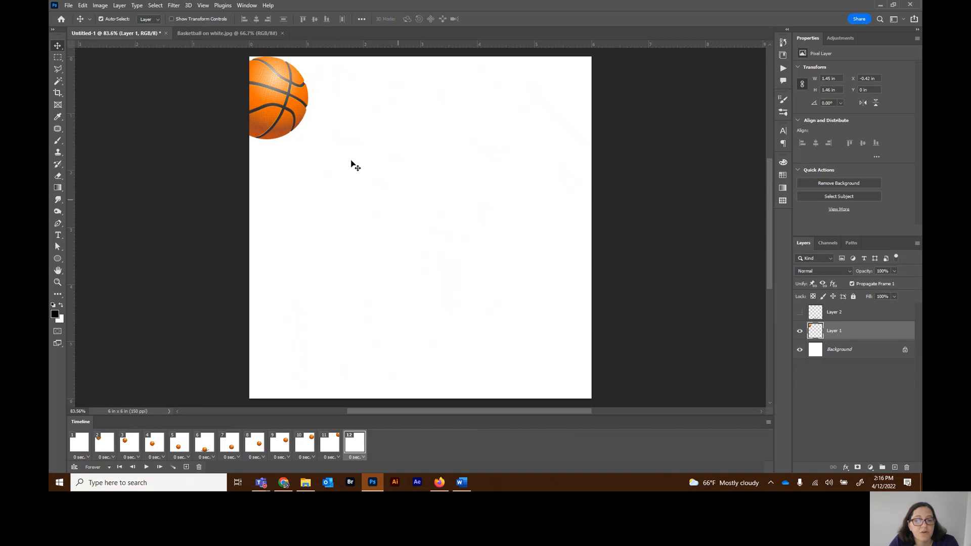
left_click_drag(291, 96, 336, 112)
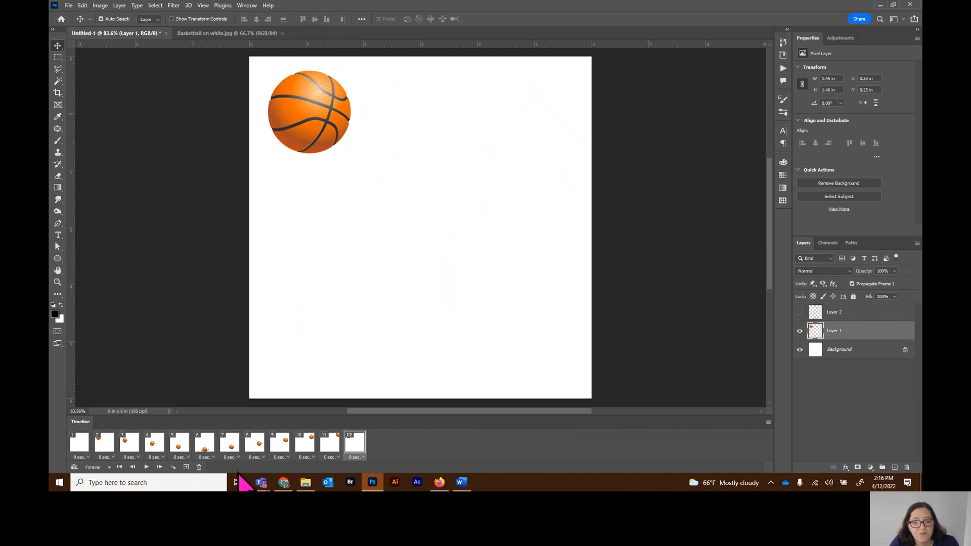
left_click(186, 468)
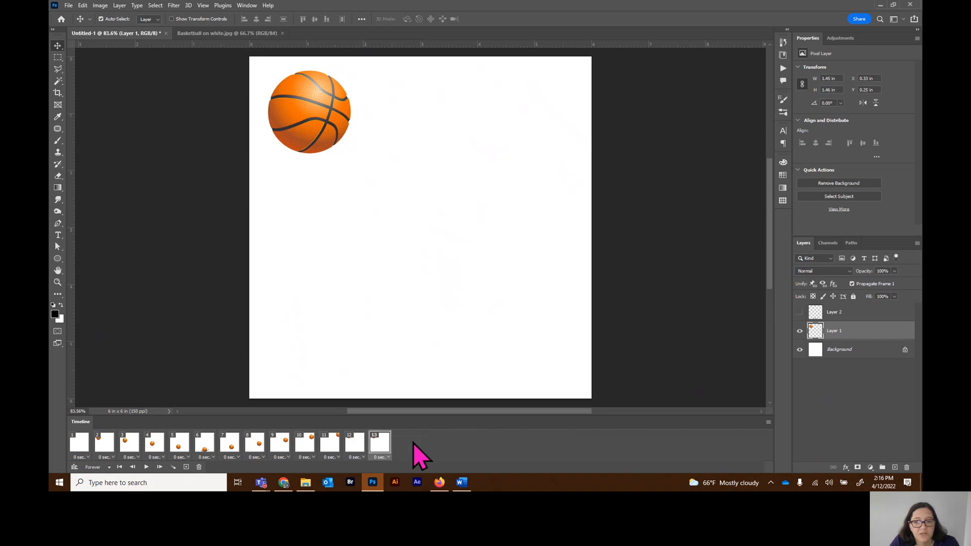
Step: Duplicate Layer 1 and flip the ball copy horizontally and vertically in place, with width and height at -100%
left_click(895, 468)
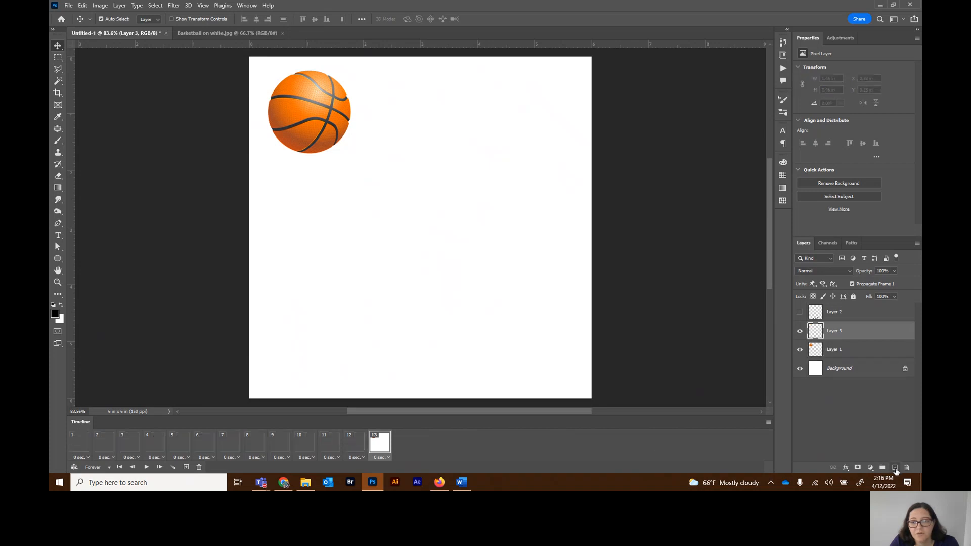
key("Delete")
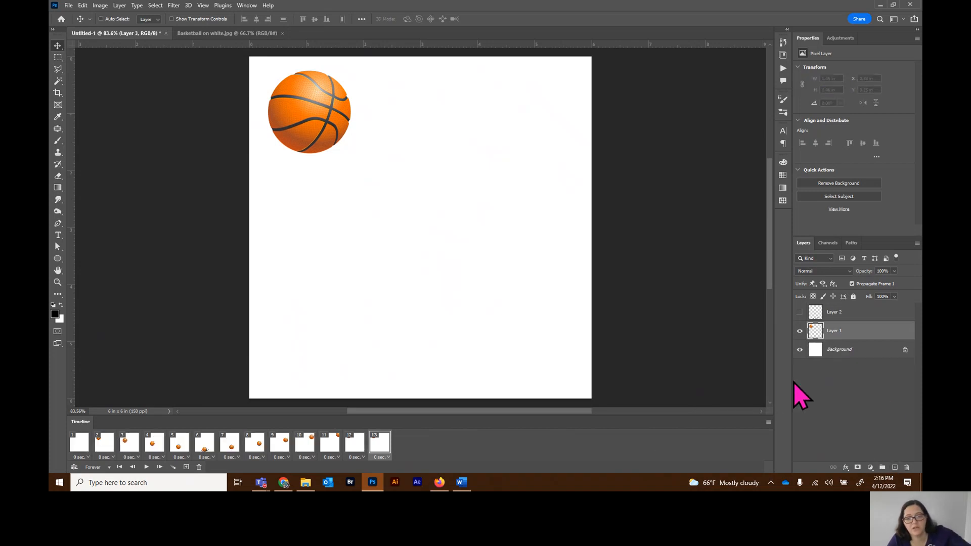
left_click_drag(855, 331, 895, 466)
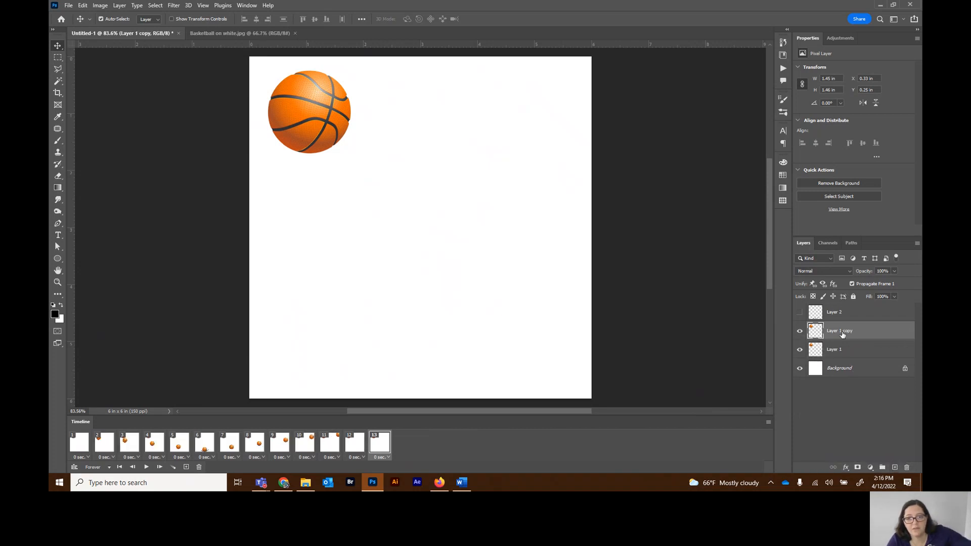
key("ctrl+t")
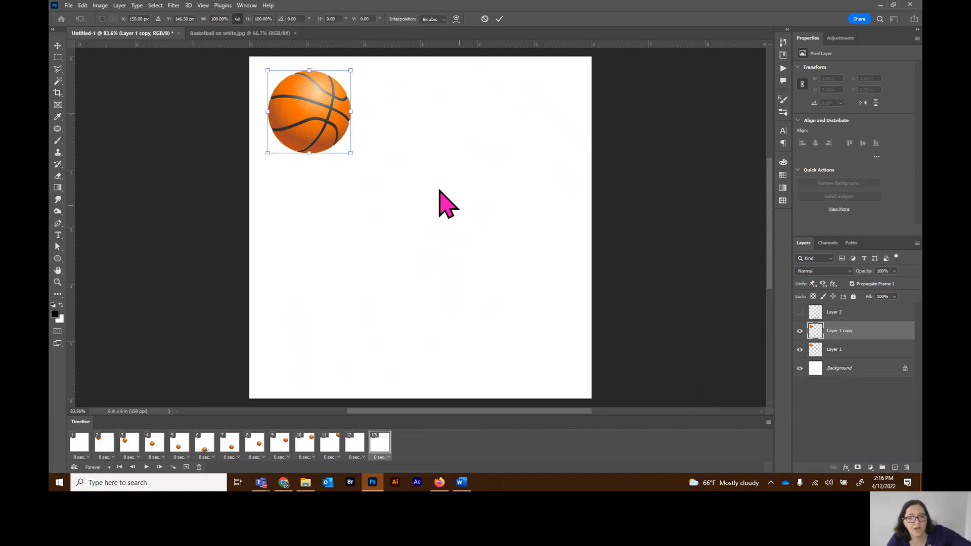
left_click_drag(361, 157, 271, 78)
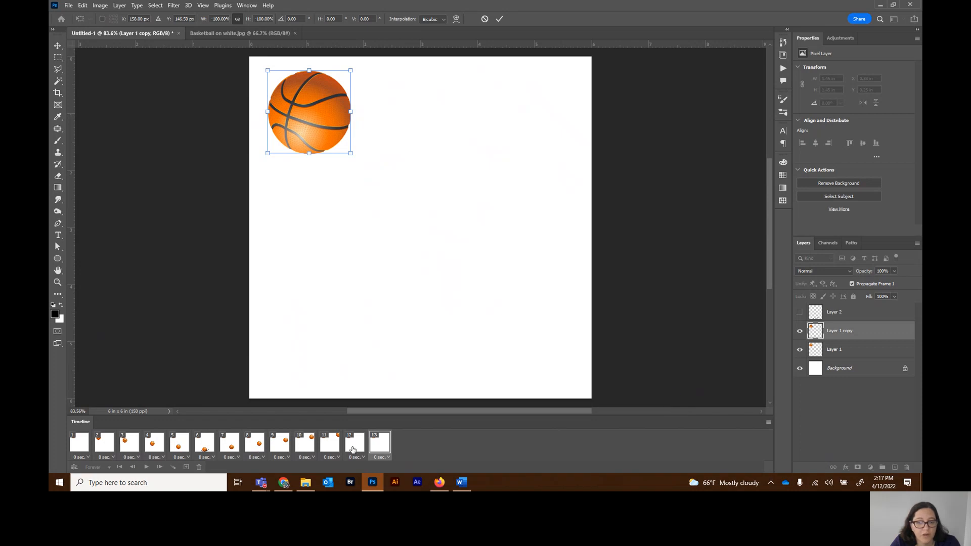
left_click(500, 19)
Step: Hide Layer 1 copy in frames 1 to 12 of the timeline
left_click(354, 443)
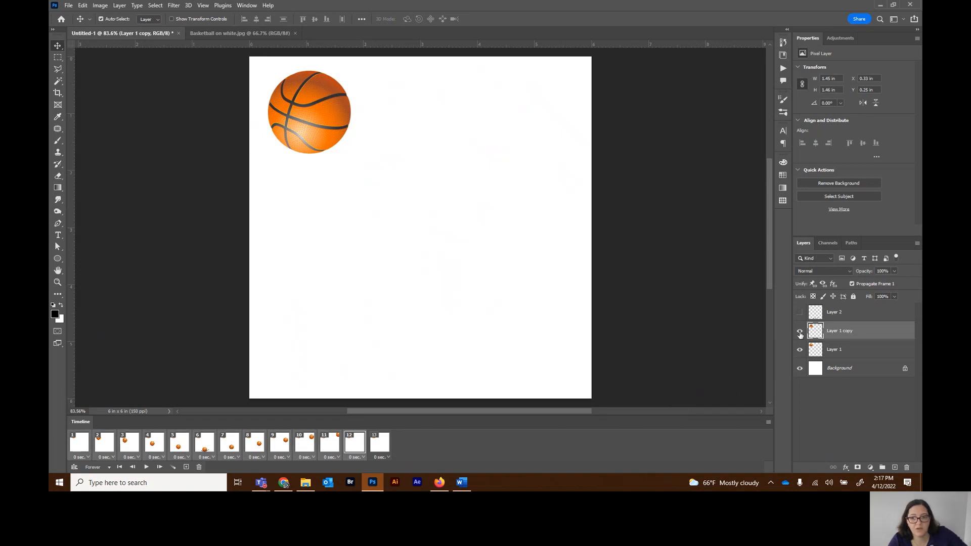
left_click(365, 445)
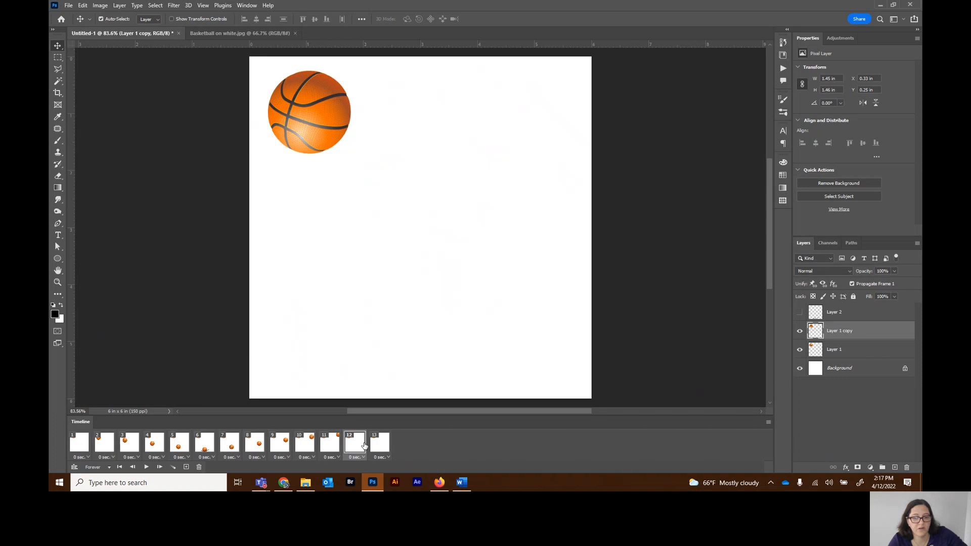
left_click(79, 445, "shift")
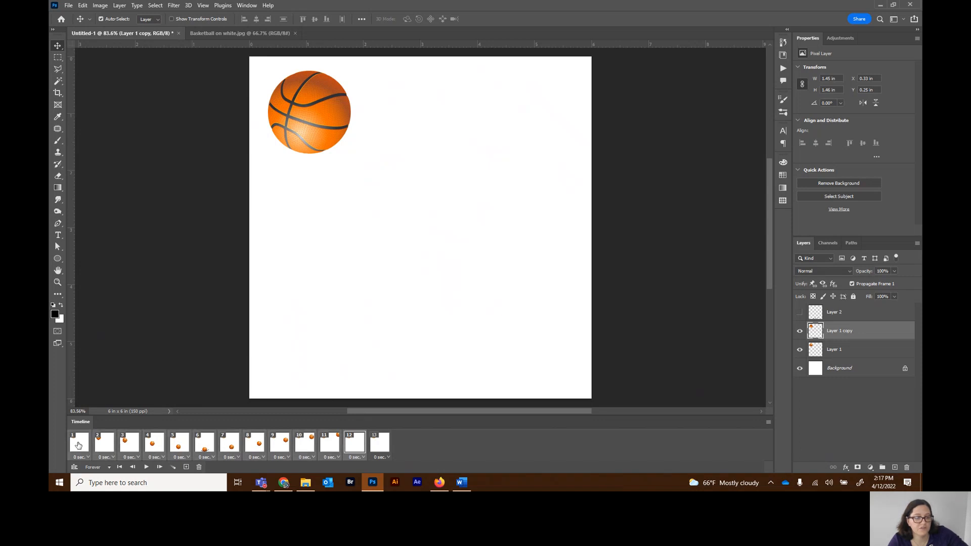
left_click(800, 332)
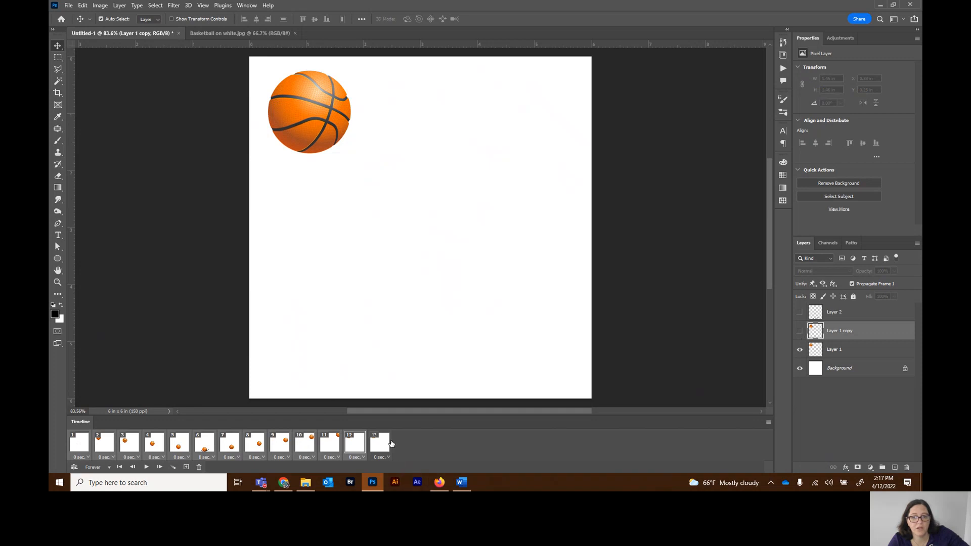
Step: In frame 13, show only the flipped ball above the background and move it to about X 1.36 in, Y 1.73 in
left_click(380, 443)
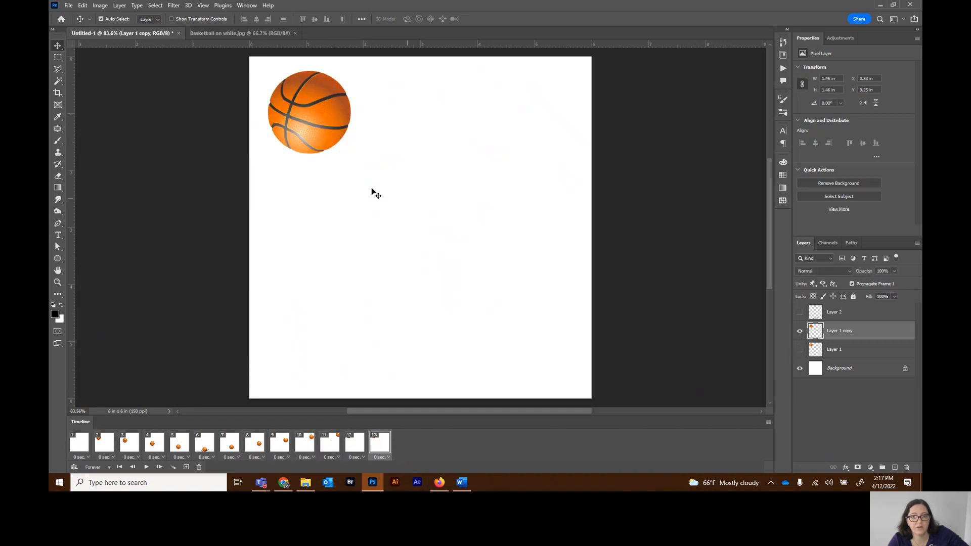
left_click_drag(317, 137, 367, 215)
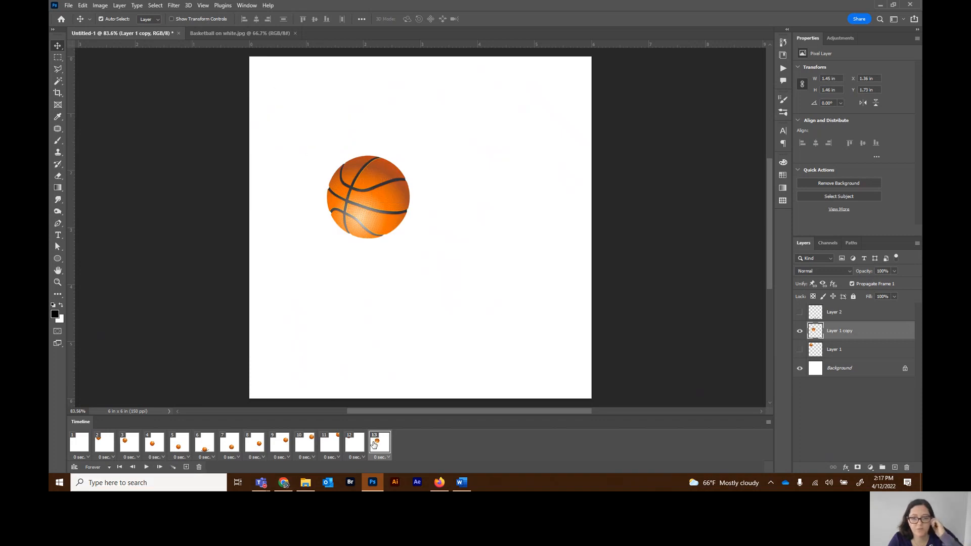
Step: Alternate between frames 12 and 13 several times to compare the ball's orientation and position
left_click(357, 448)
left_click(380, 449)
left_click(355, 448)
left_click(380, 449)
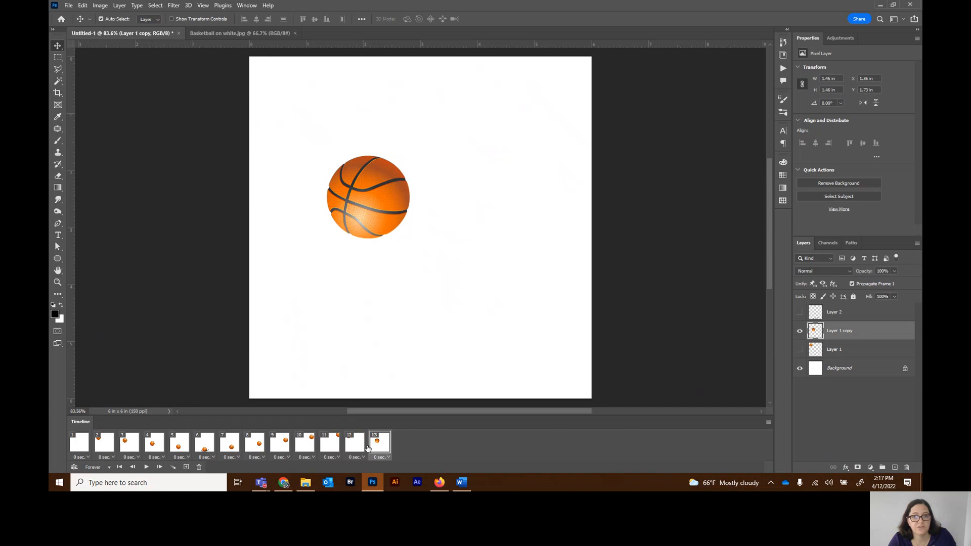
left_click(354, 445)
left_click(378, 446)
left_click(357, 444)
left_click(381, 448)
left_click(357, 447)
left_click(383, 448)
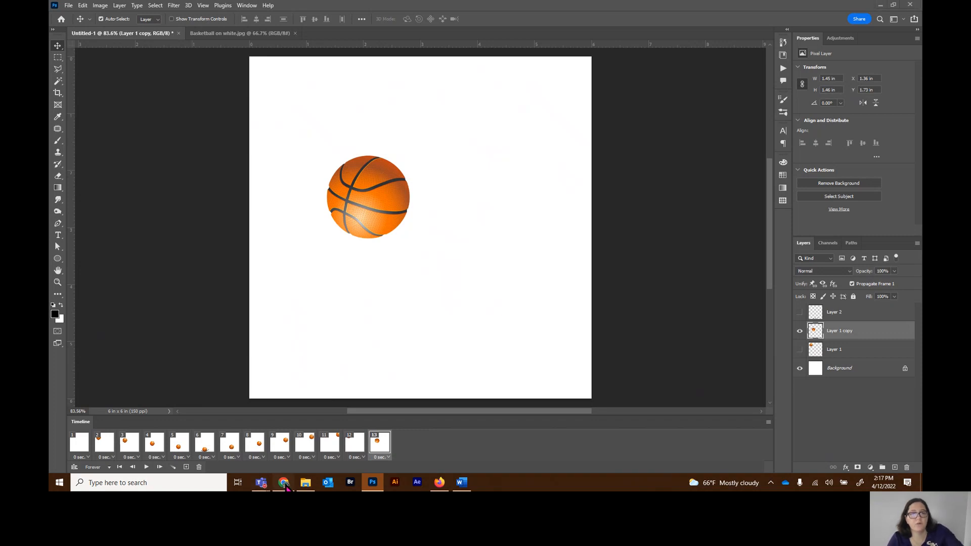
Step: Switch to Chrome, search Google for "santa in sleigh" and open one of the image results
left_click(284, 484)
type("san")
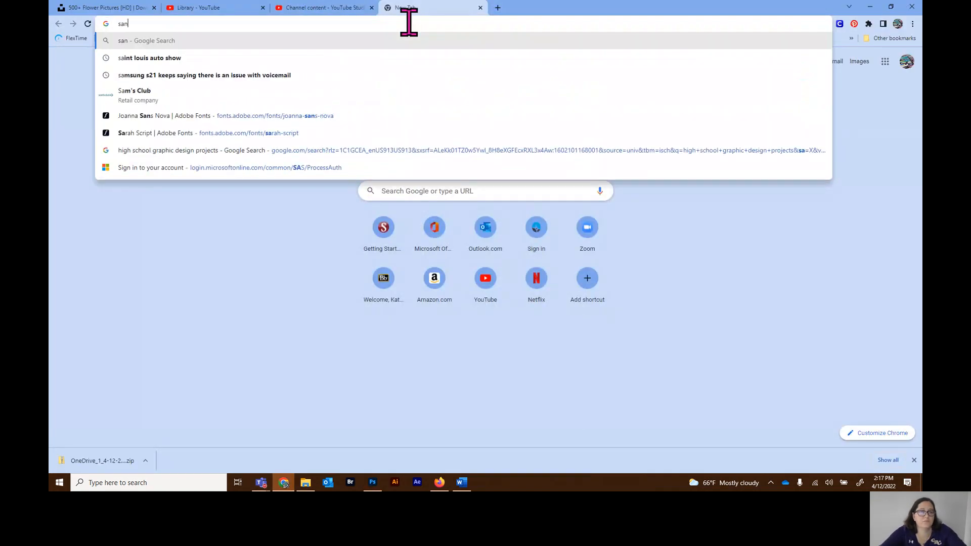
type("ta in sla")
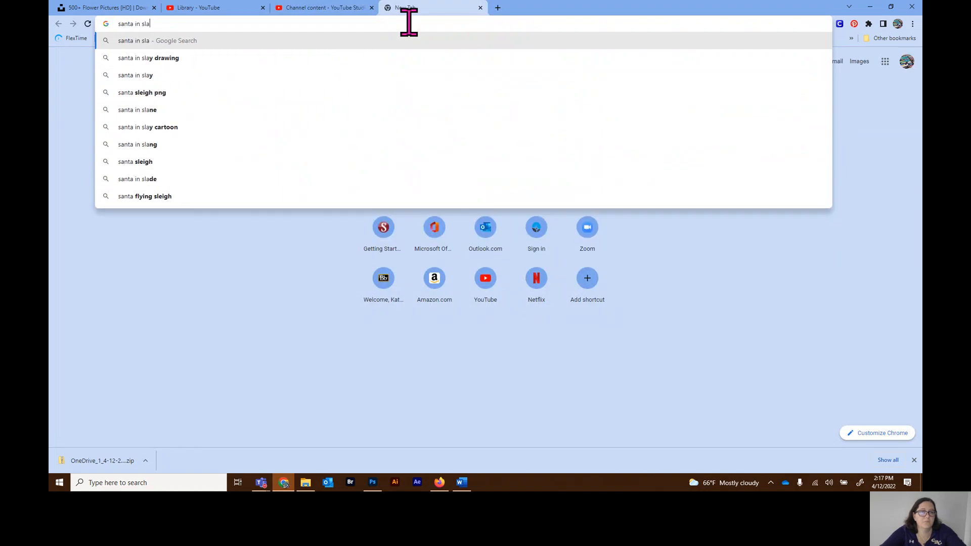
key("BackSpace")
key("BackSpace")
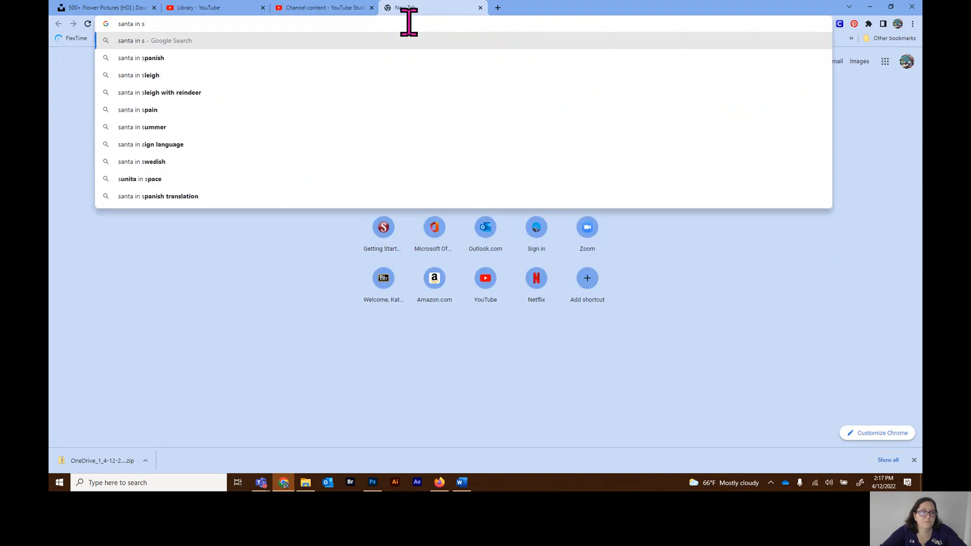
type("leigh")
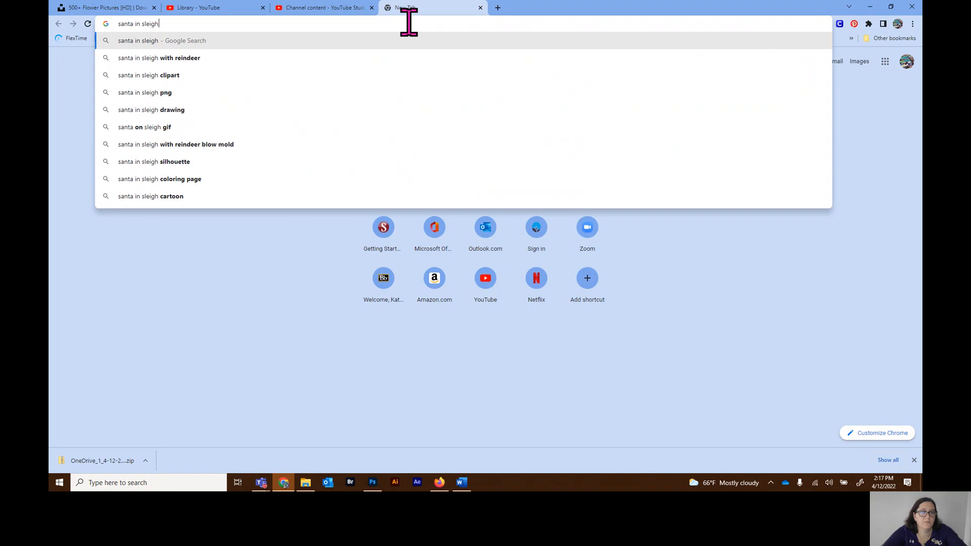
key("Return")
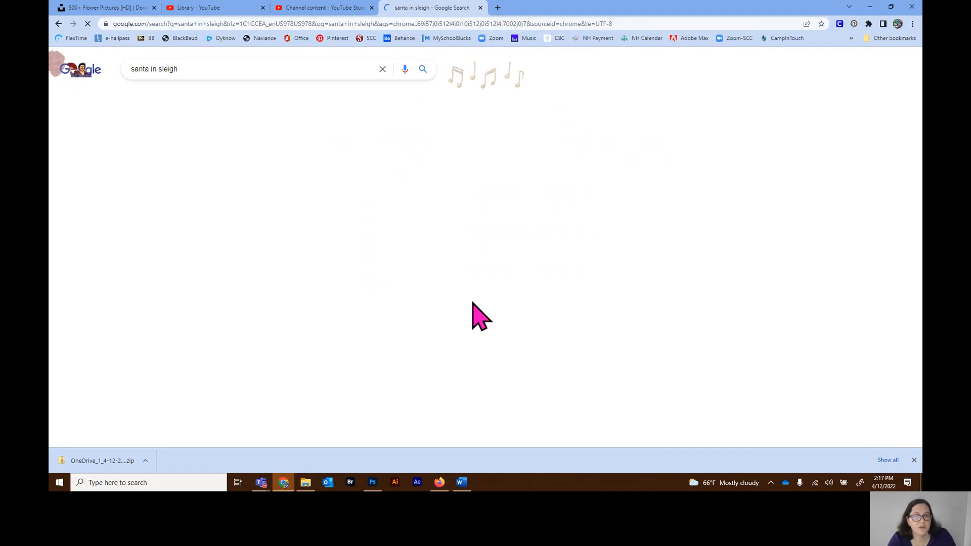
left_click(334, 309)
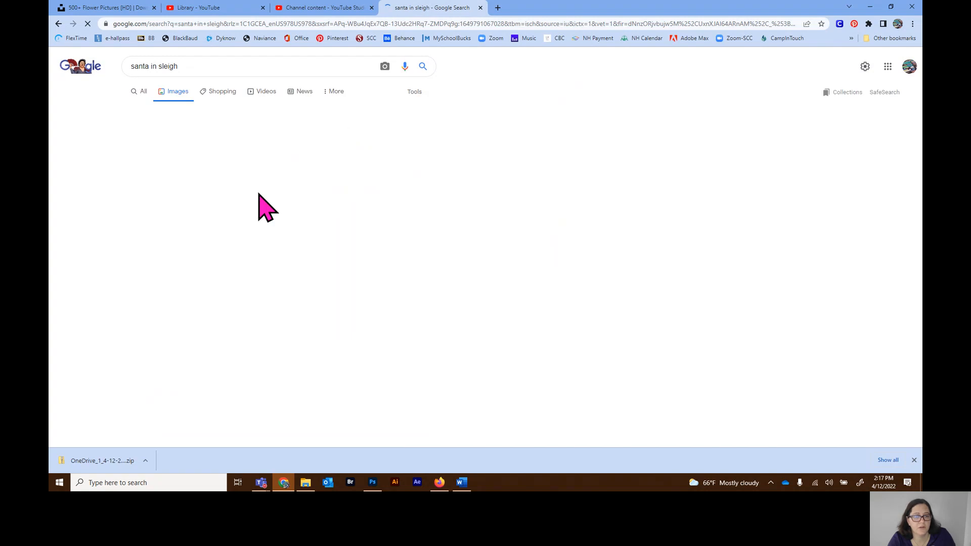
Step: Open the Creative Fabrica Santa Sleigh and Reindeer image and copy it
right_click(679, 203)
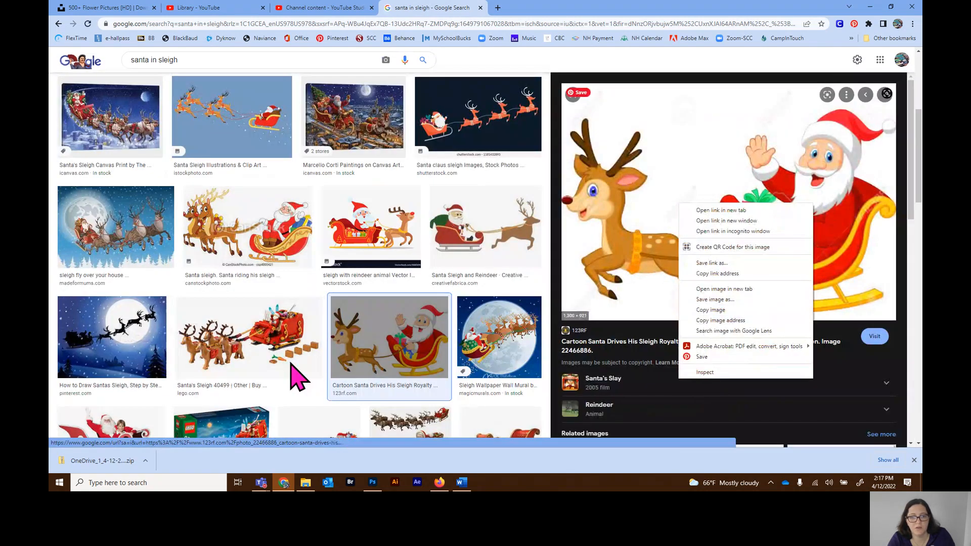
left_click(515, 248)
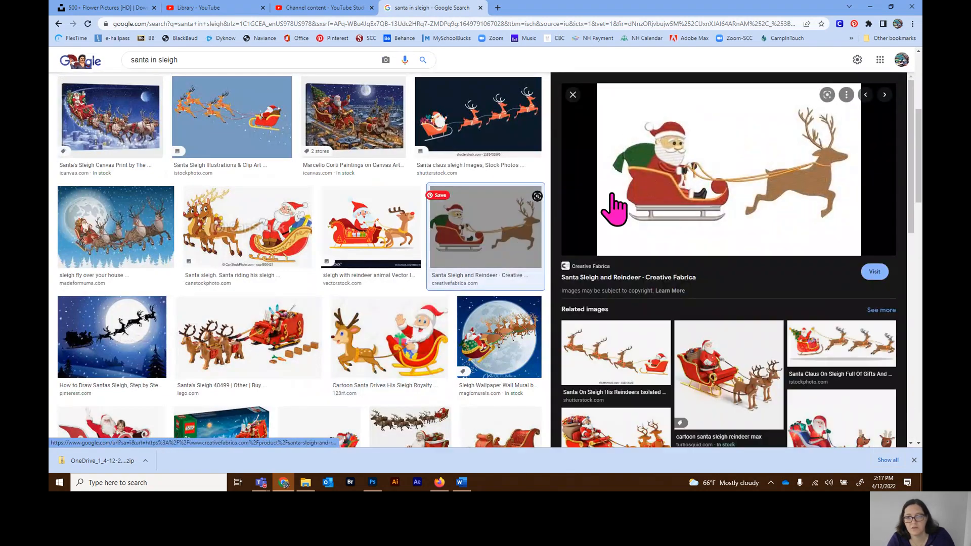
right_click(692, 180)
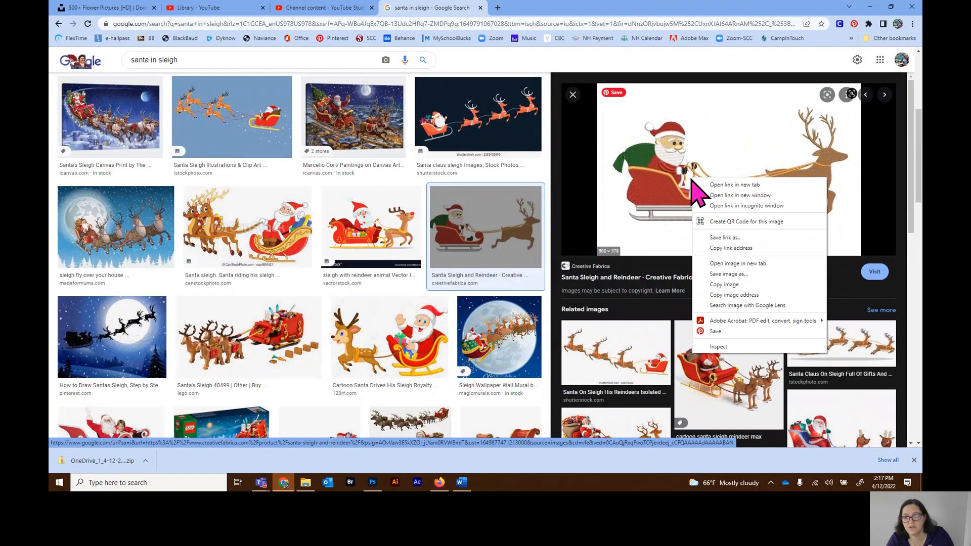
left_click(732, 276)
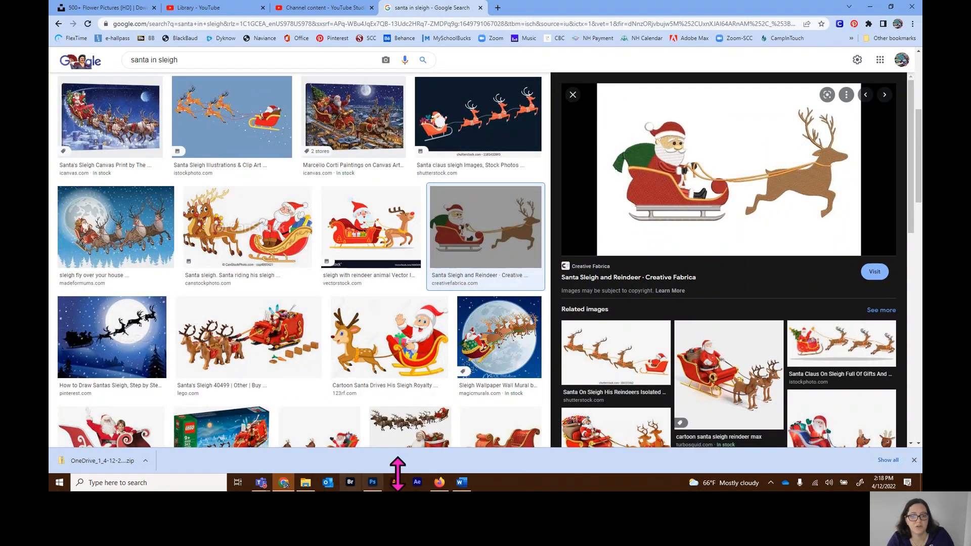
Step: Back in Photoshop, hide Layer 1 copy in frame 13, paste the Santa sleigh and move it to about X 0.31 in, Y 0.79 in
left_click(372, 486)
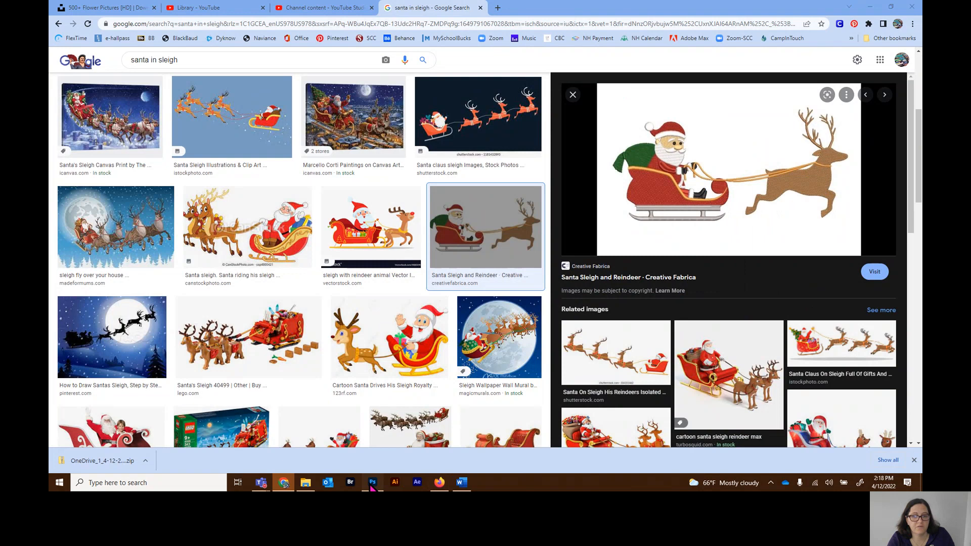
left_click(800, 331)
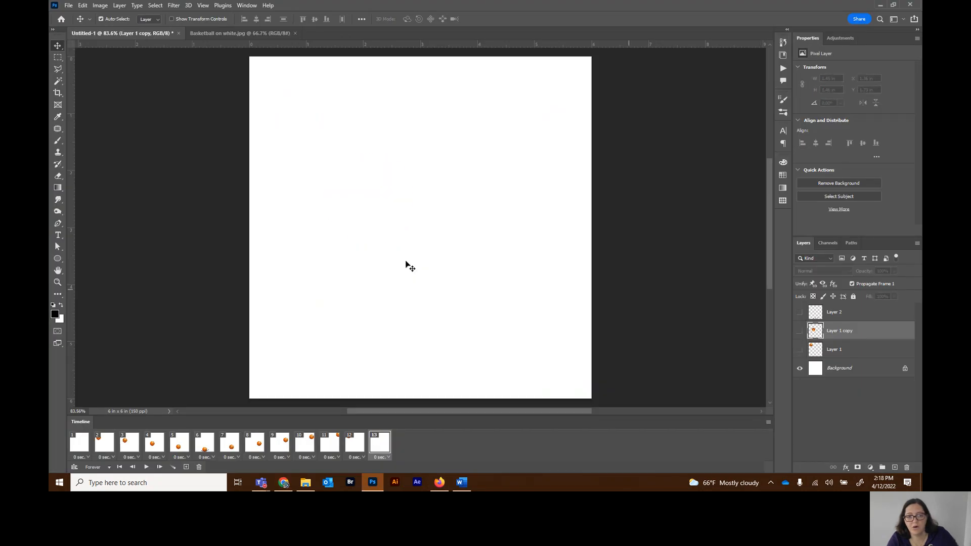
key("ctrl")
key("ctrl+v")
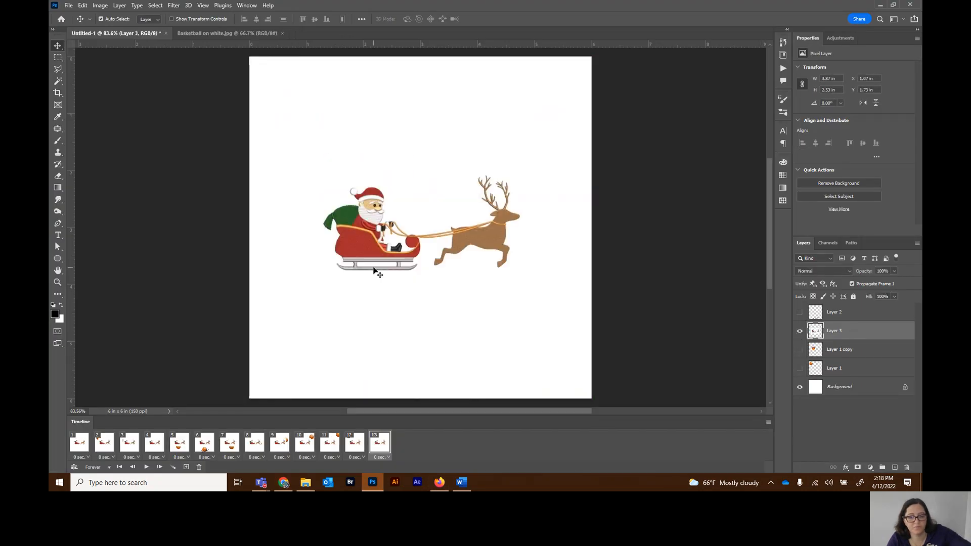
left_click_drag(387, 231, 343, 177)
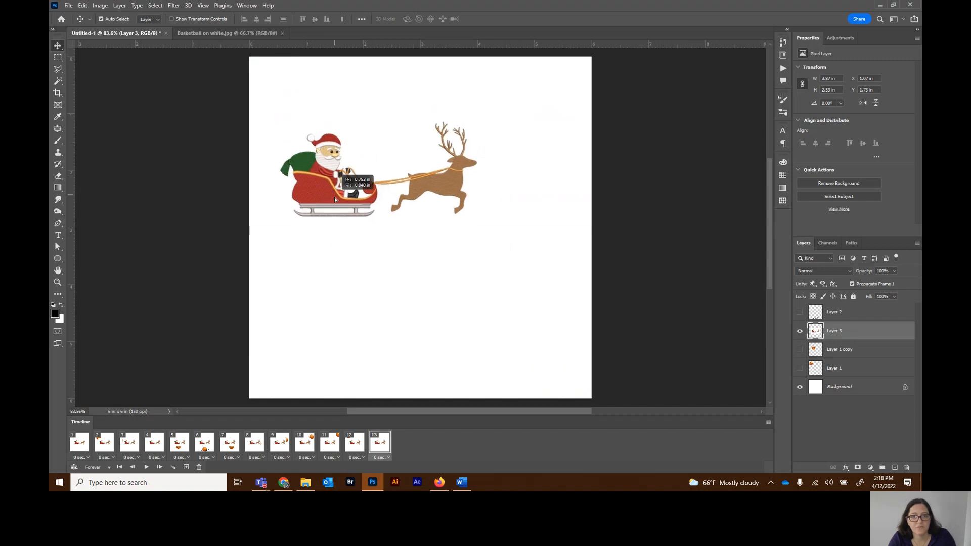
left_click(58, 82)
left_click(353, 147)
key("ctrl+d")
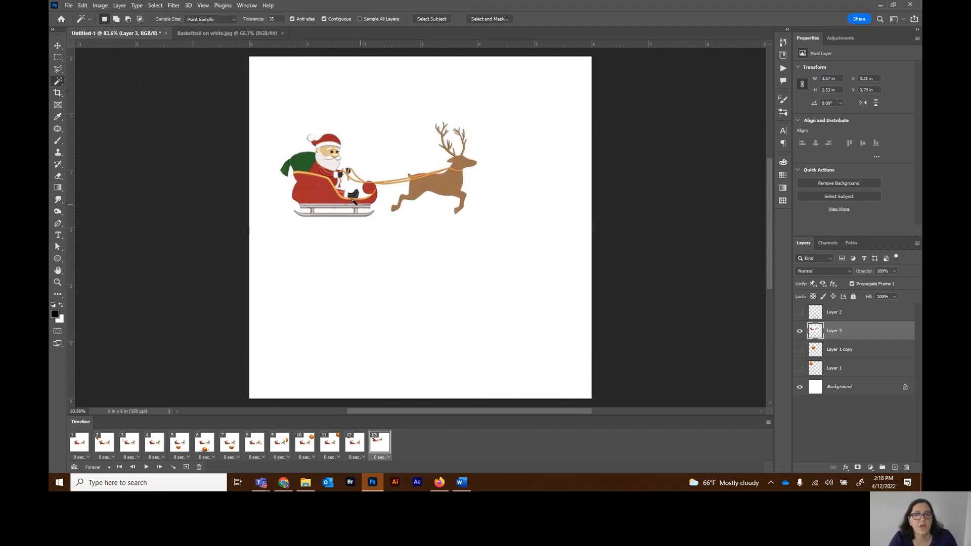
Step: Move the Santa sleigh in frame 13 past the canvas's left edge to about X -3.87 in, Y 1.39 in
left_click(58, 46)
left_click_drag(346, 199, 102, 223)
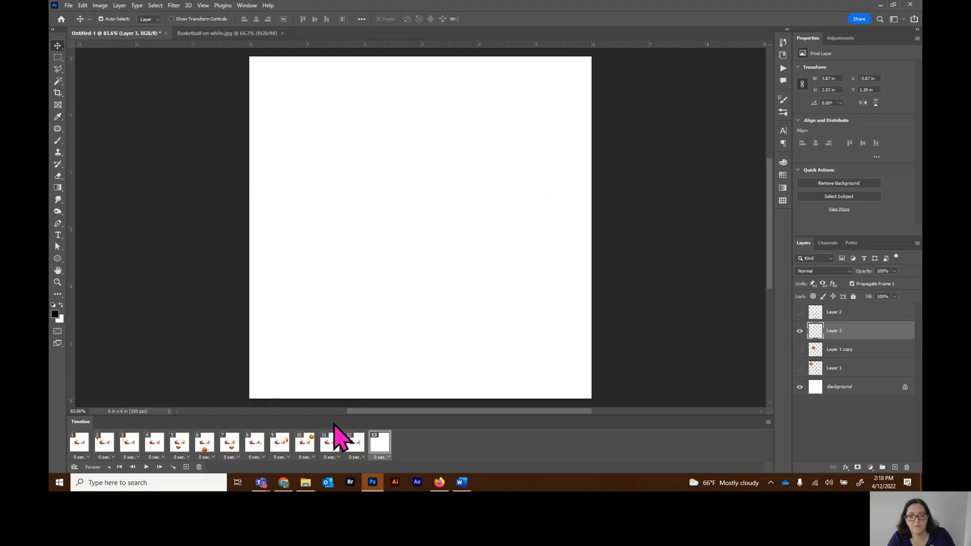
Step: Delete frames 1 to 12 and, in the remaining frame, move the Santa sleigh off the canvas to about X -3.77 in, Y 1.13 in
left_click(357, 445)
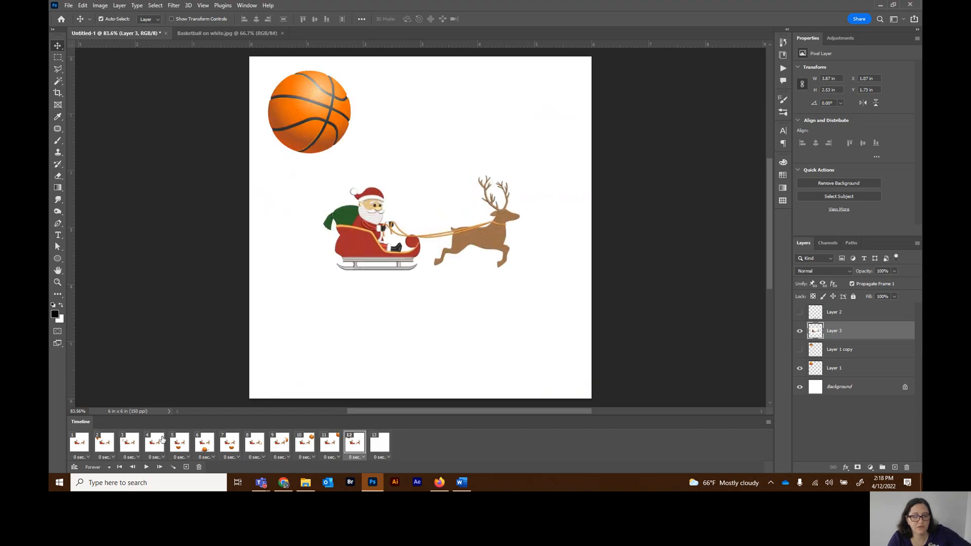
left_click(83, 445, "shift")
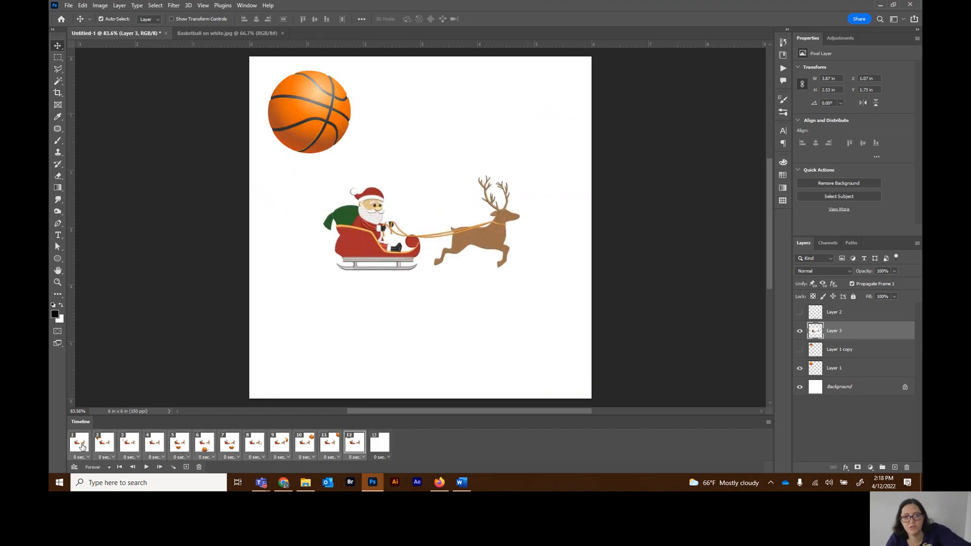
key("Delete")
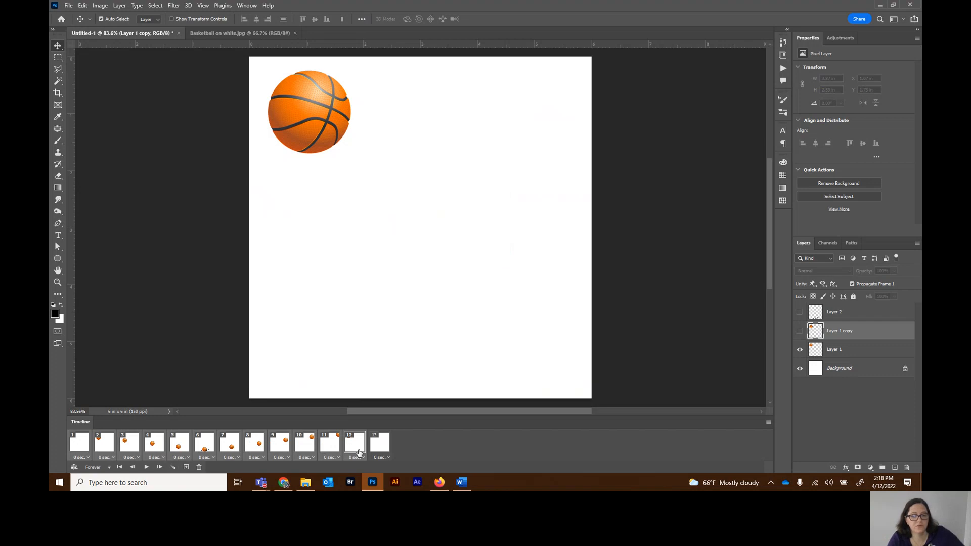
left_click_drag(357, 452, 199, 470)
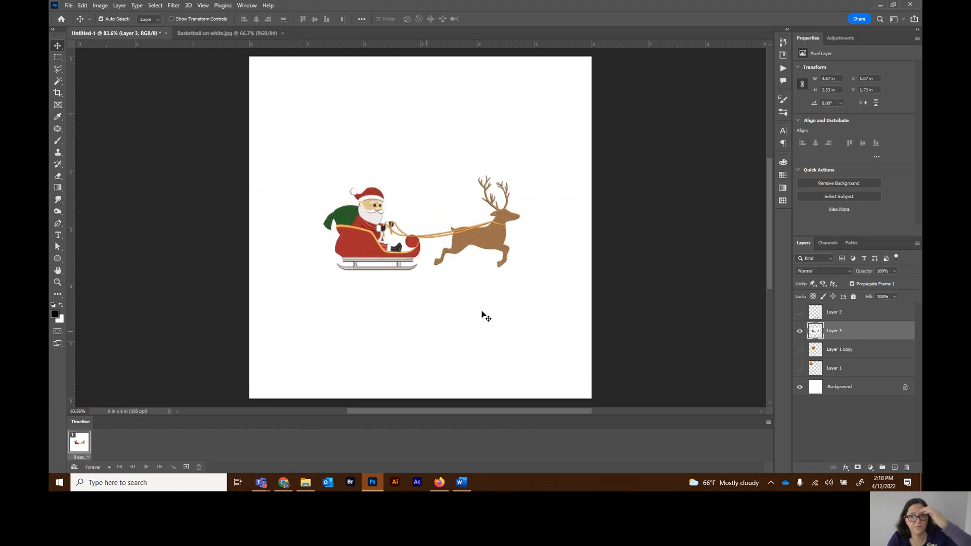
left_click_drag(404, 174, 97, 218)
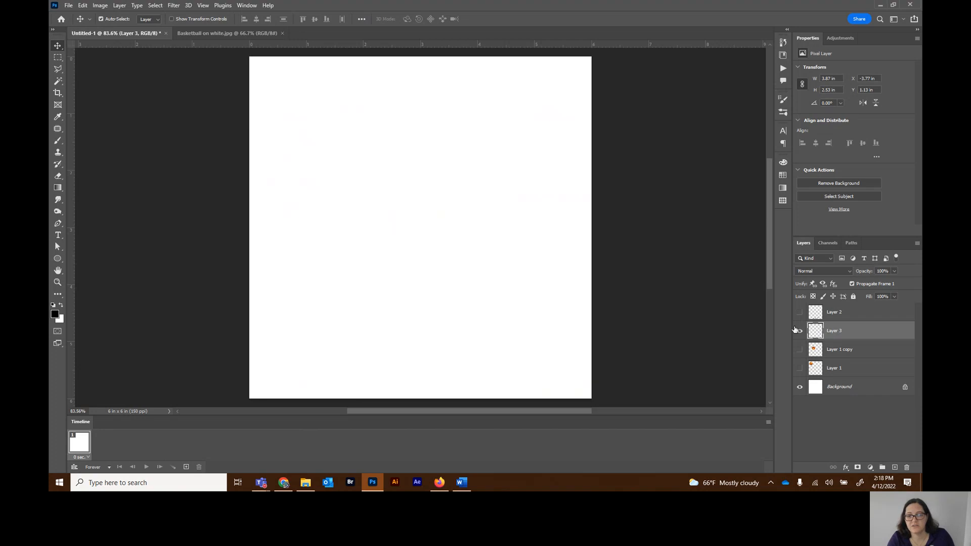
left_click(855, 353)
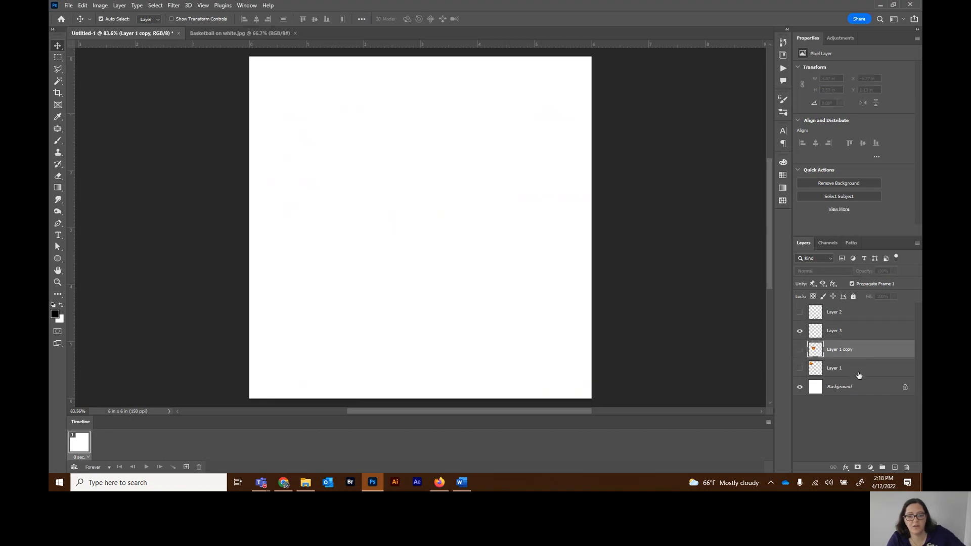
left_click(859, 374)
left_click(860, 355, "shift")
left_click_drag(863, 370, 906, 467)
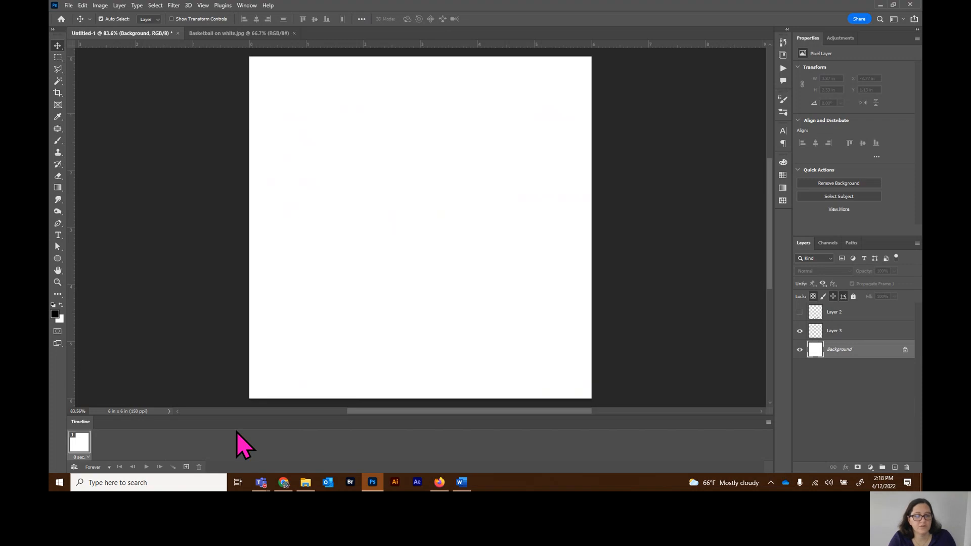
left_click(187, 465)
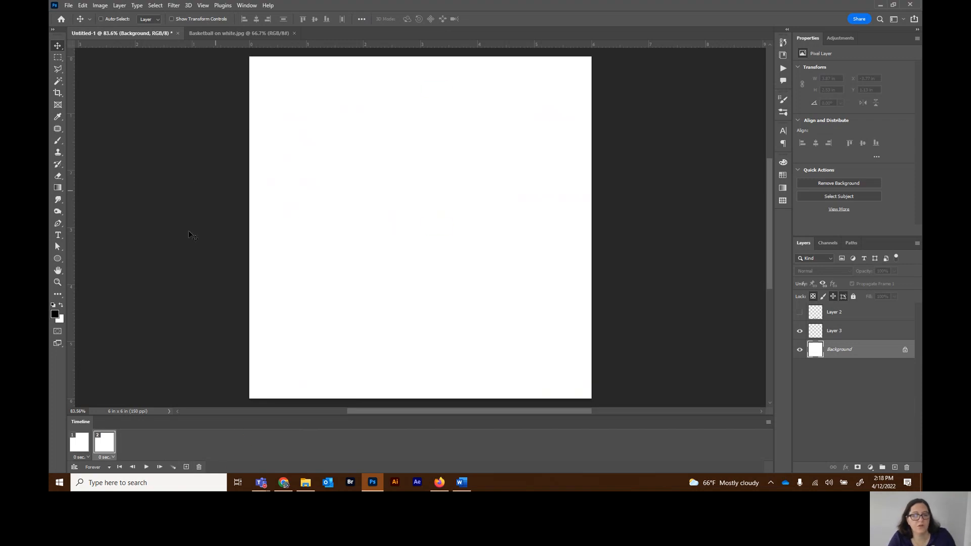
left_click_drag(178, 196, 293, 211)
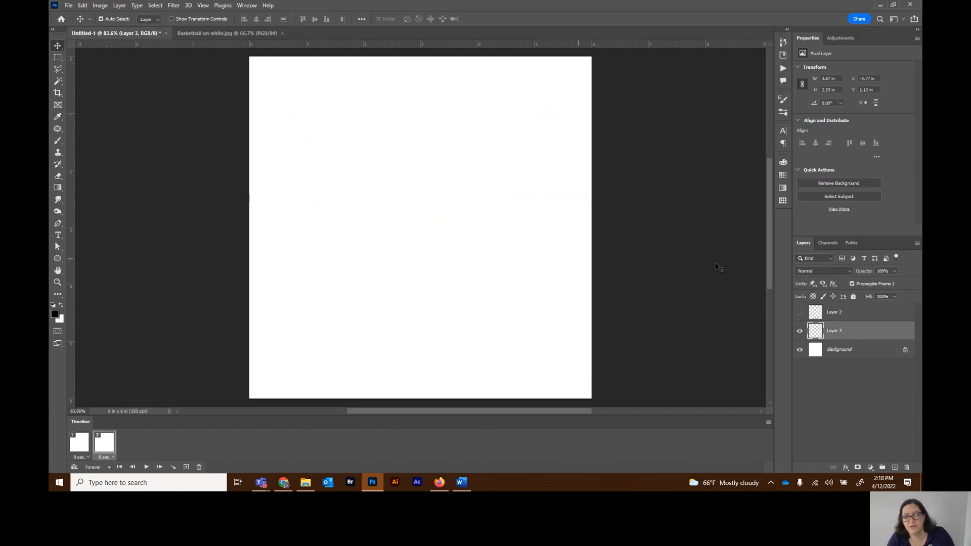
key("ctrl+z")
key("ctrl+z")
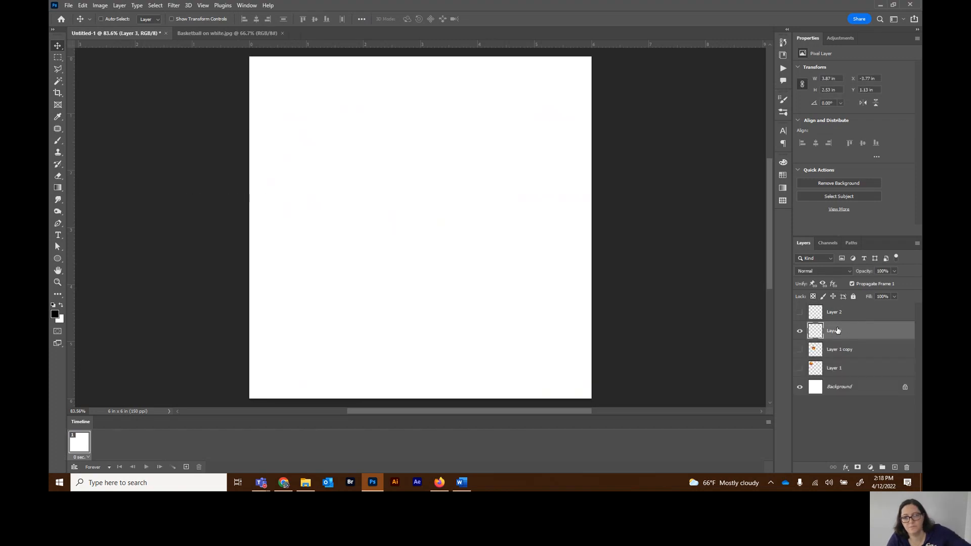
Step: Reposition the Santa sleigh in frame 1 at about X -3.12 in, Y 1.27 in, and add frame 2 with it at about X -1.23 in
key("ctrl+z")
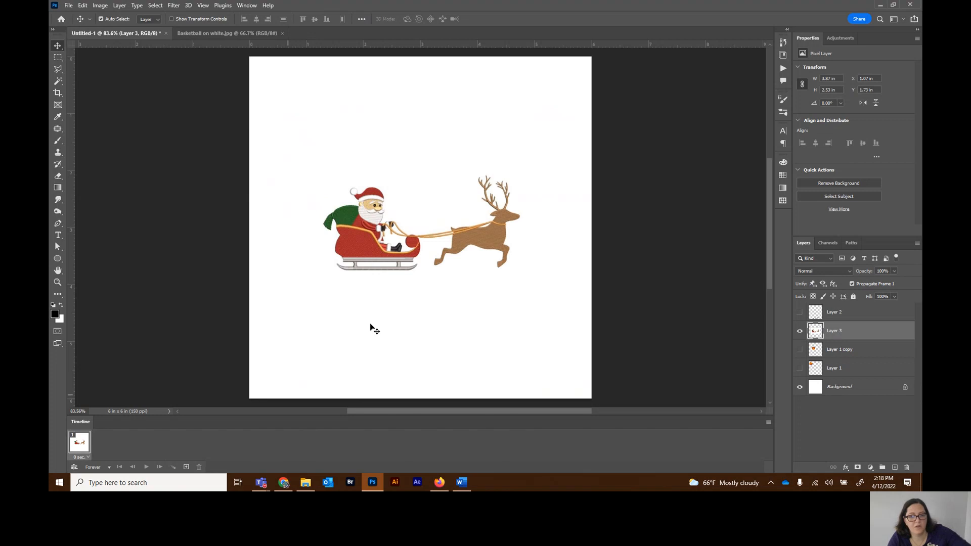
left_click_drag(354, 239, 126, 219)
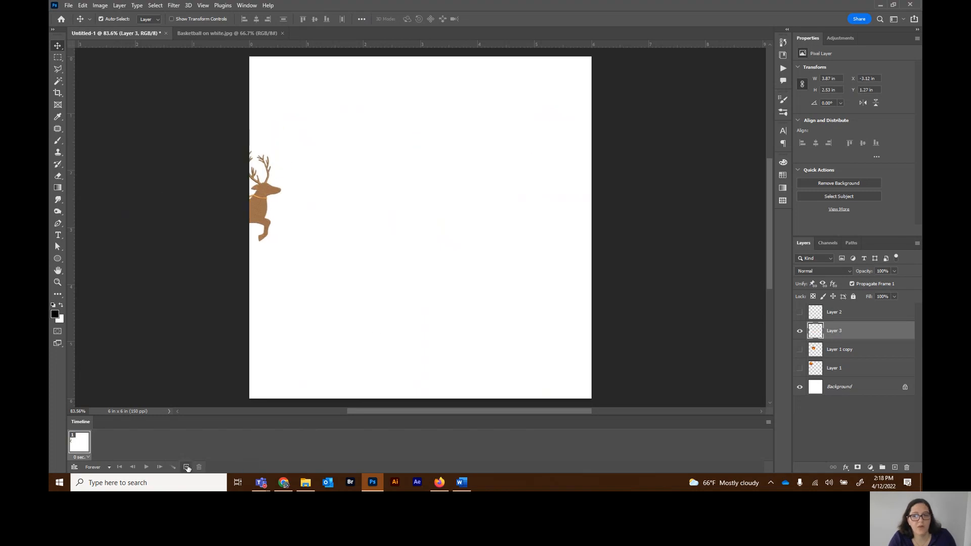
left_click(187, 467)
left_click_drag(261, 209, 371, 206)
Step: Add frames 3, 4 and 5, moving the Santa sleigh rightward to about X 0.7 in, 2.86 in and 4.82 in respectively
left_click(186, 467)
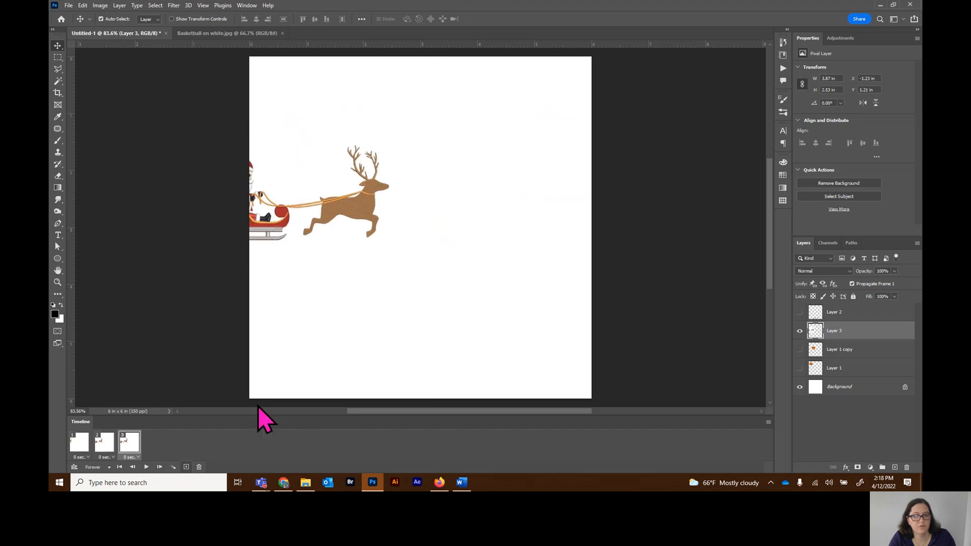
left_click_drag(364, 220, 473, 223)
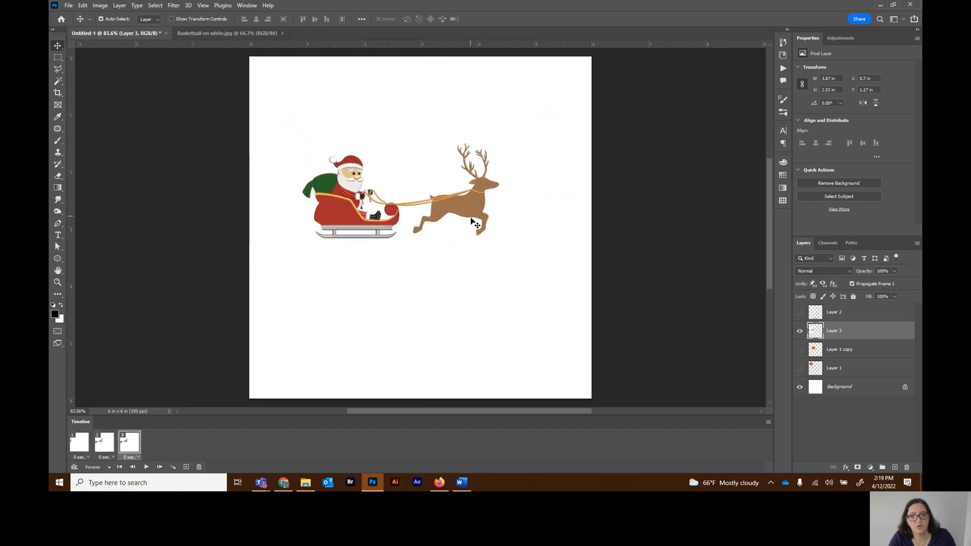
left_click(186, 467)
left_click_drag(374, 232, 498, 228)
left_click(187, 467)
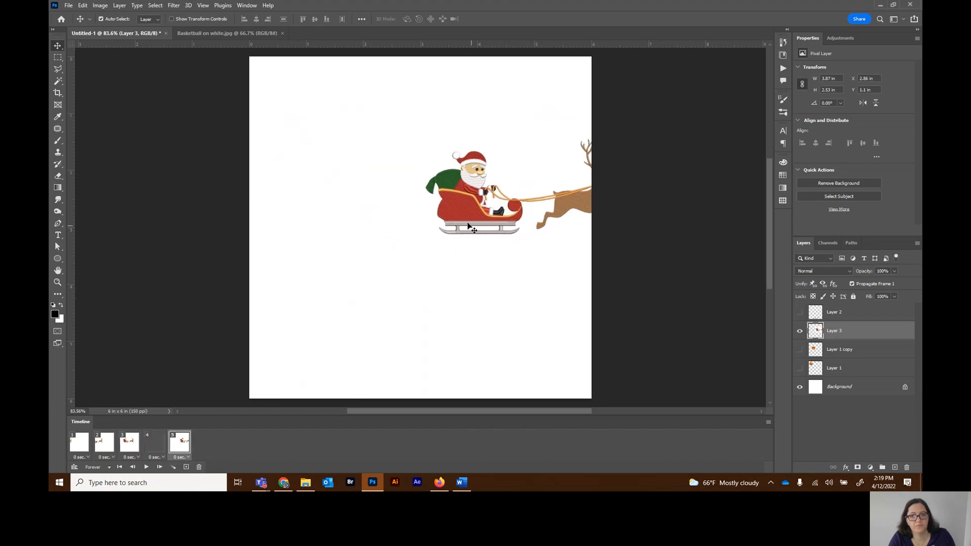
left_click_drag(468, 225, 578, 211)
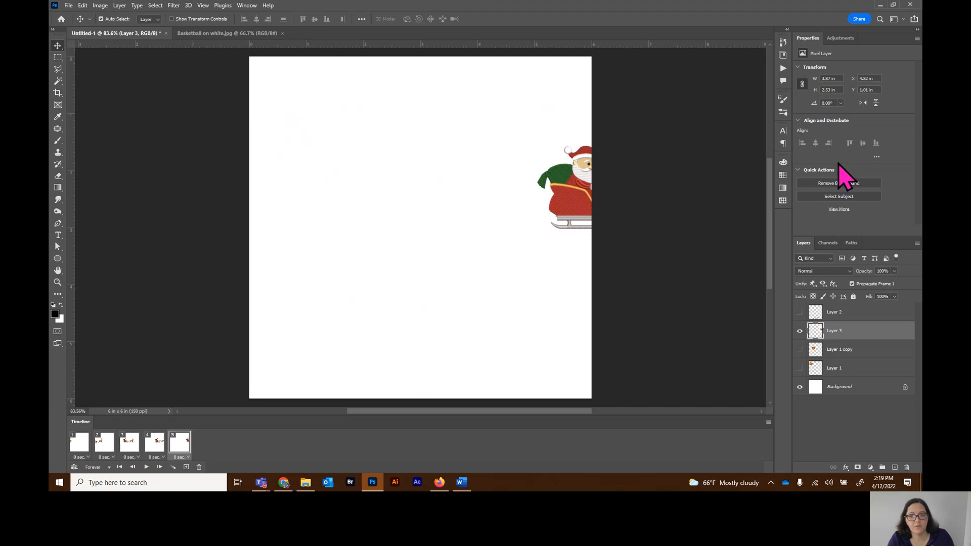
Step: Delete the unused basketball layers, Layer 1 copy and Layer 1
left_click(865, 350)
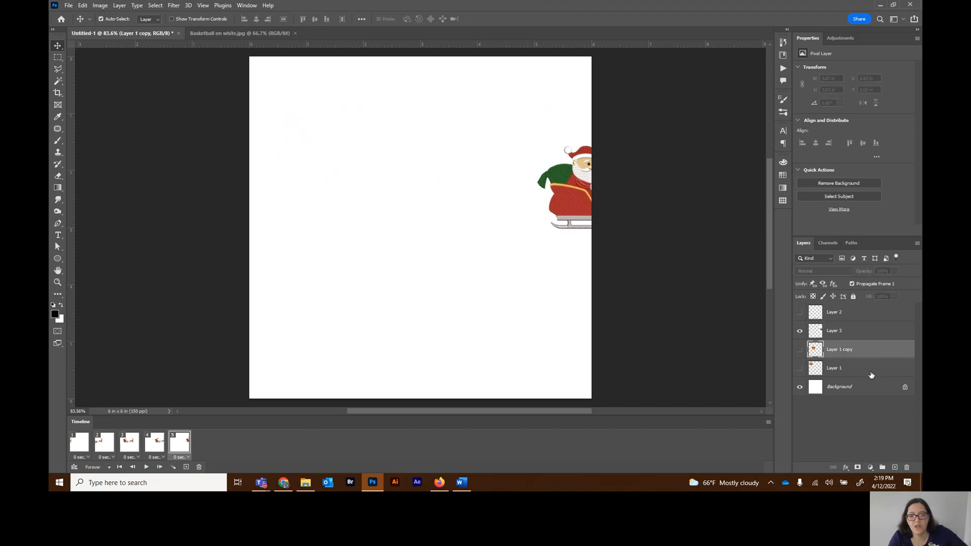
left_click(866, 373, "shift")
left_click_drag(867, 373, 909, 467)
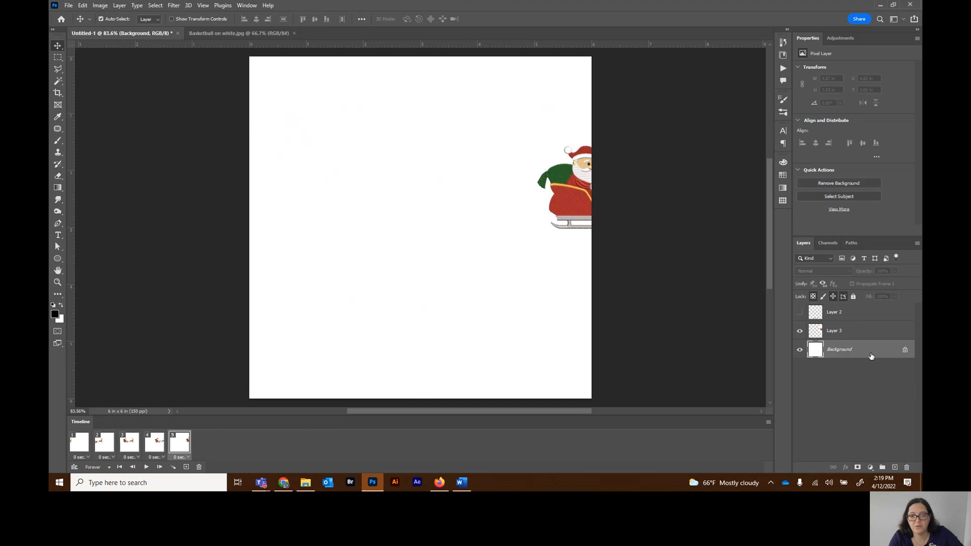
Step: Duplicate the Santa sleigh's Layer 3 and flip the copy horizontally so it faces left
left_click(855, 331)
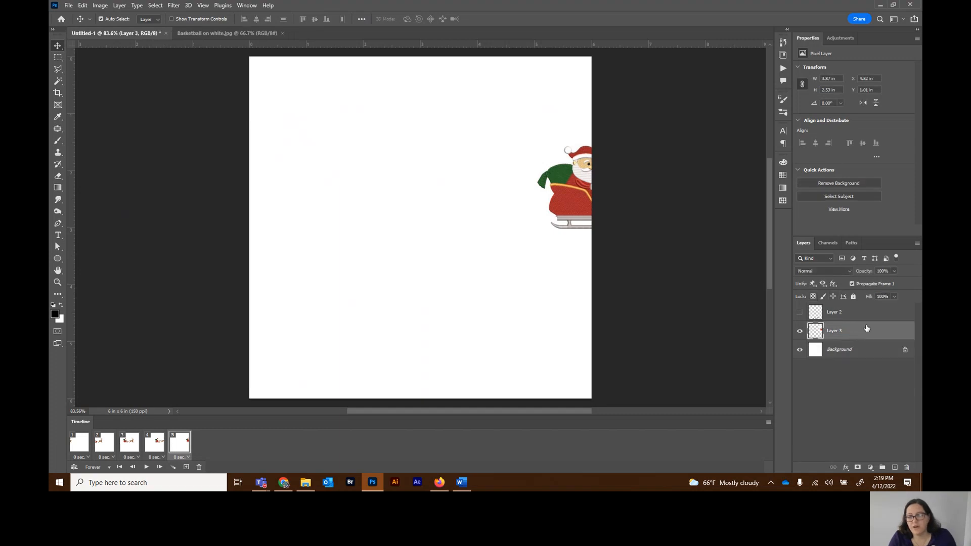
left_click_drag(869, 335, 894, 468)
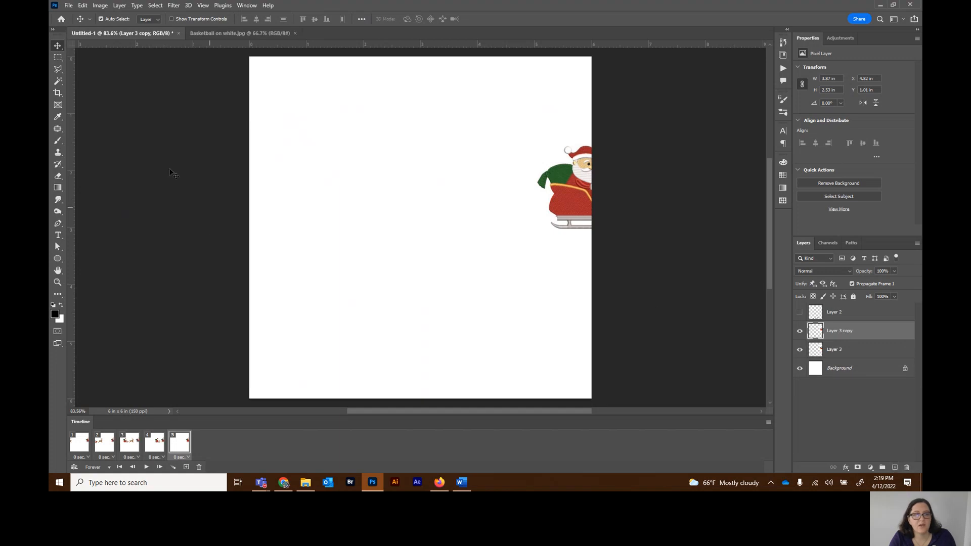
left_click(83, 5)
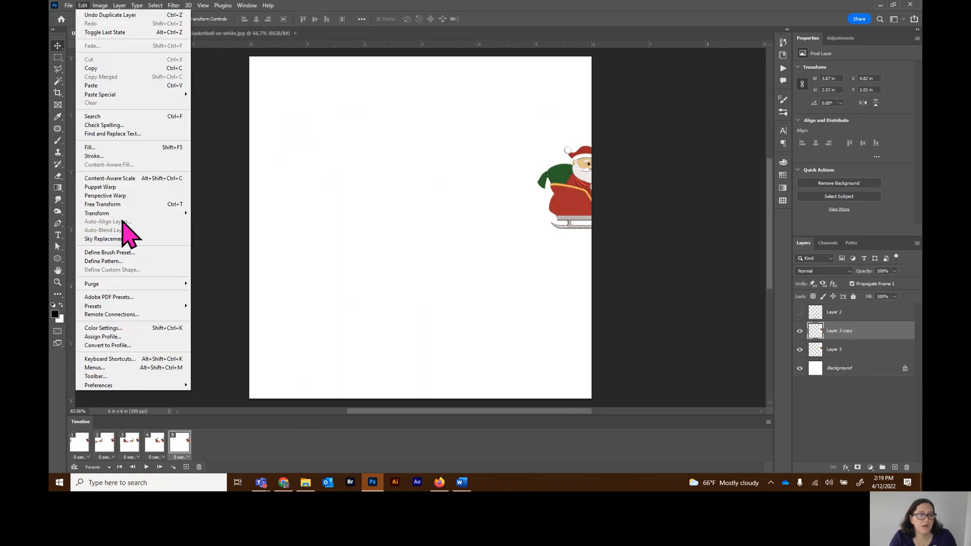
mouse_move(173, 215)
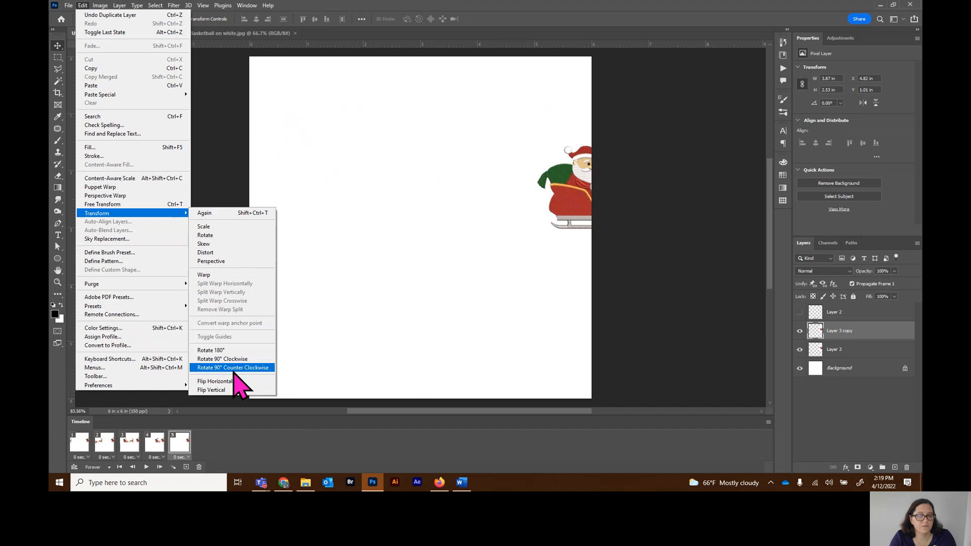
left_click(247, 382)
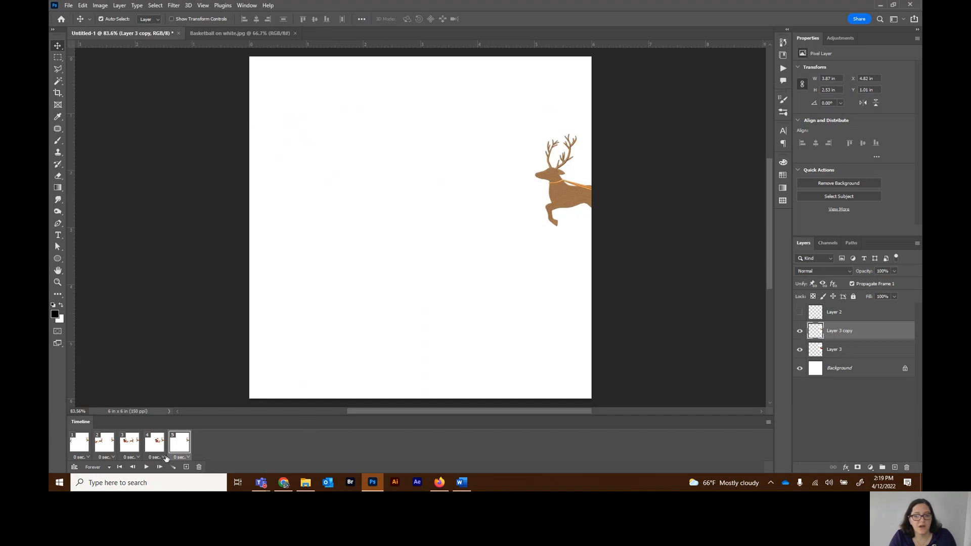
Step: Hide Layer 3 copy in frames 1 to 5 and add frame 6 showing Layer 3 copy instead of Layer 3
left_click(152, 443)
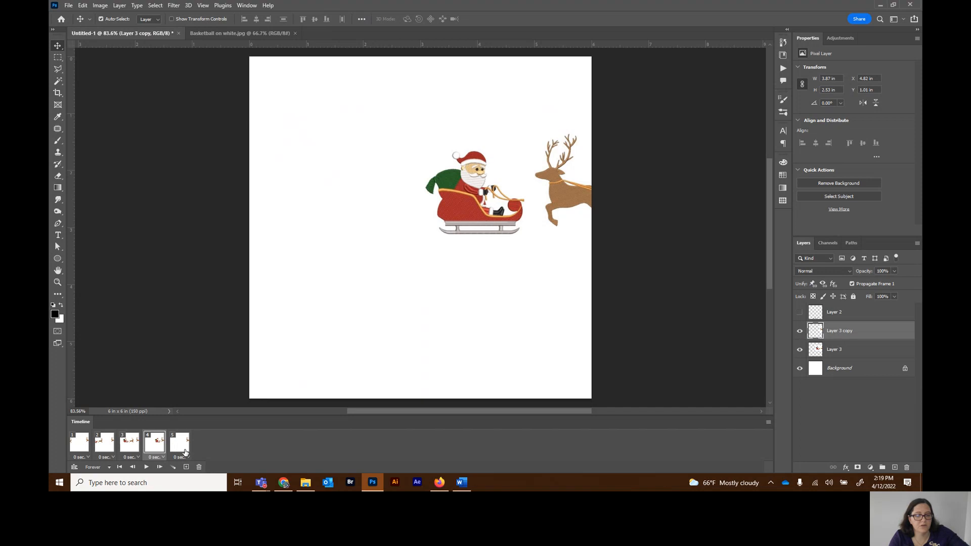
left_click(183, 450)
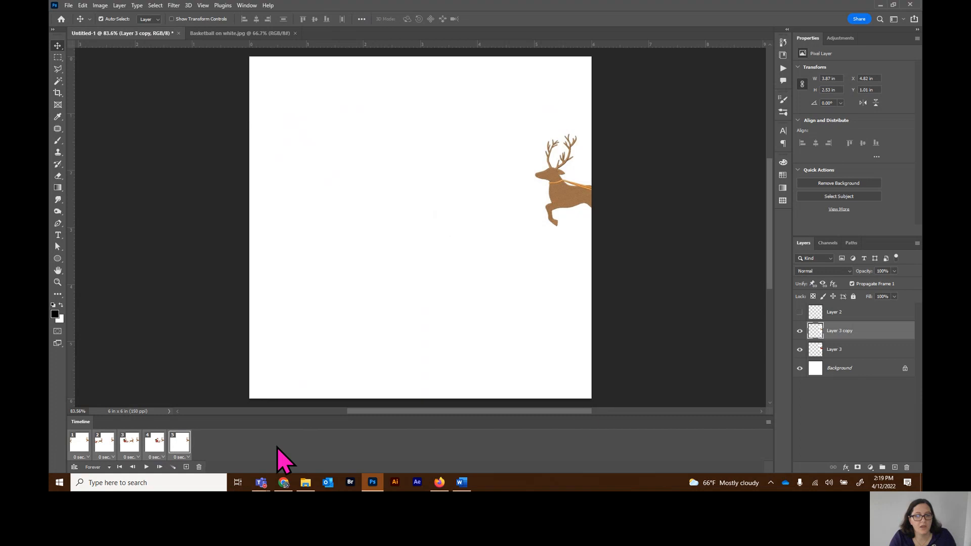
left_click(800, 332)
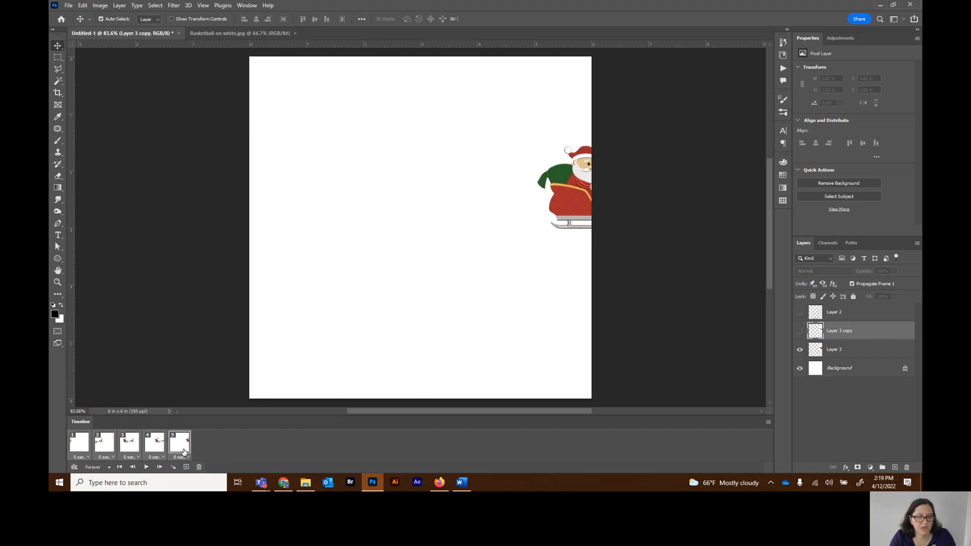
left_click(186, 468)
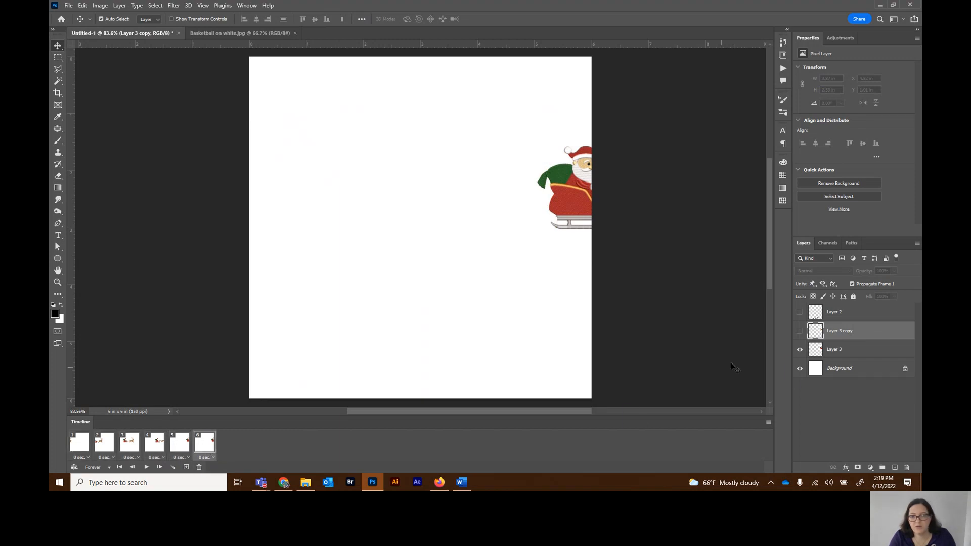
left_click(800, 351)
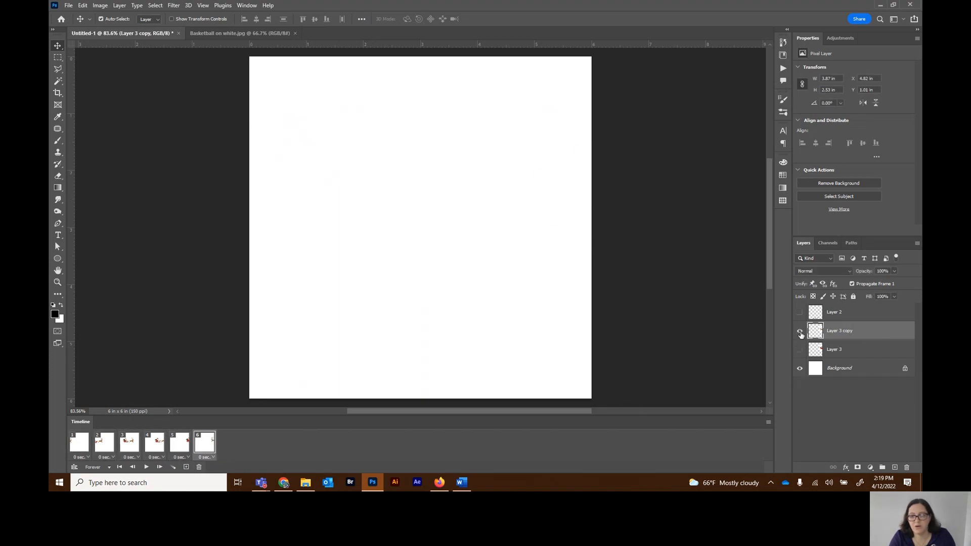
left_click(800, 332)
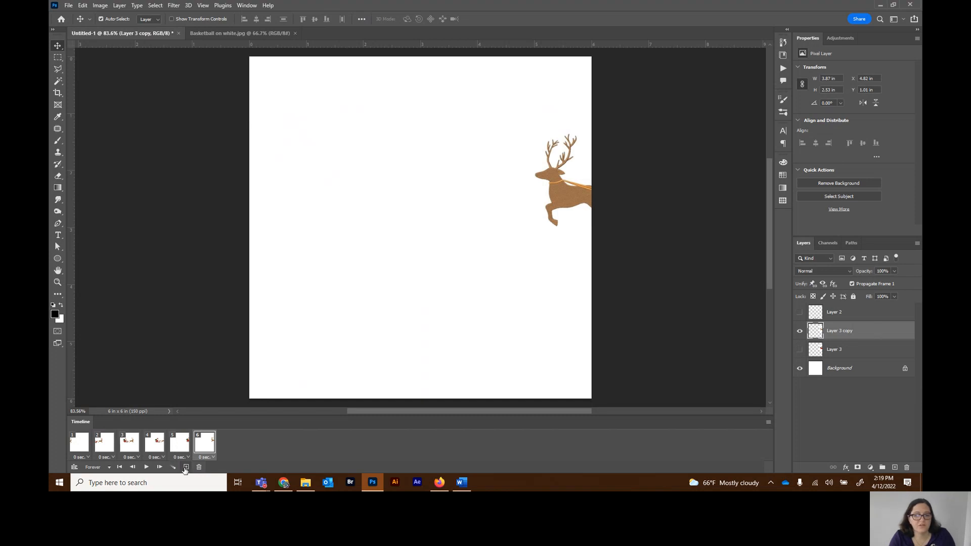
Step: Add frames 7 and 8, moving the flipped sleigh leftward to about X 2.25 in, Y 1.08 in and X -0.43 in, Y 1.16 in
left_click(186, 467)
left_click_drag(567, 190, 418, 202)
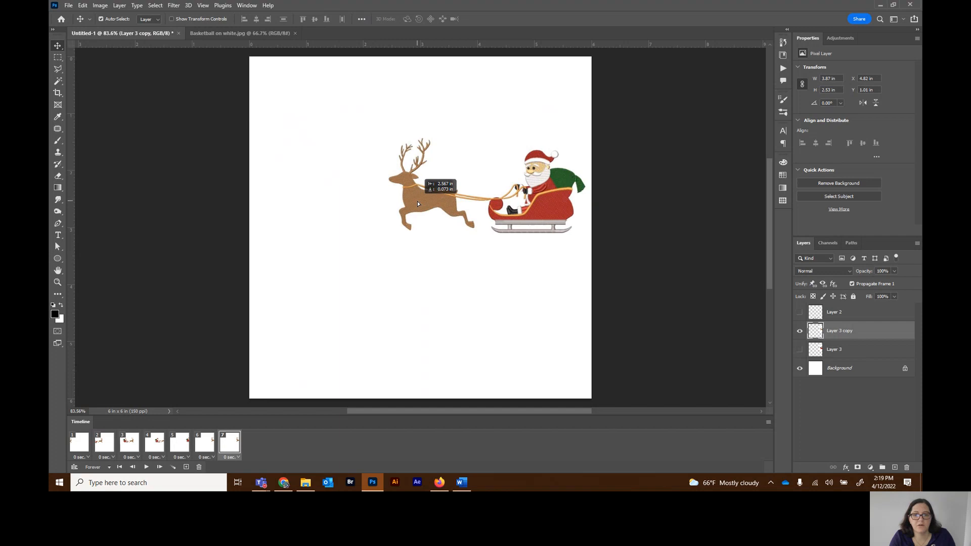
left_click(186, 467)
left_click_drag(498, 208, 346, 212)
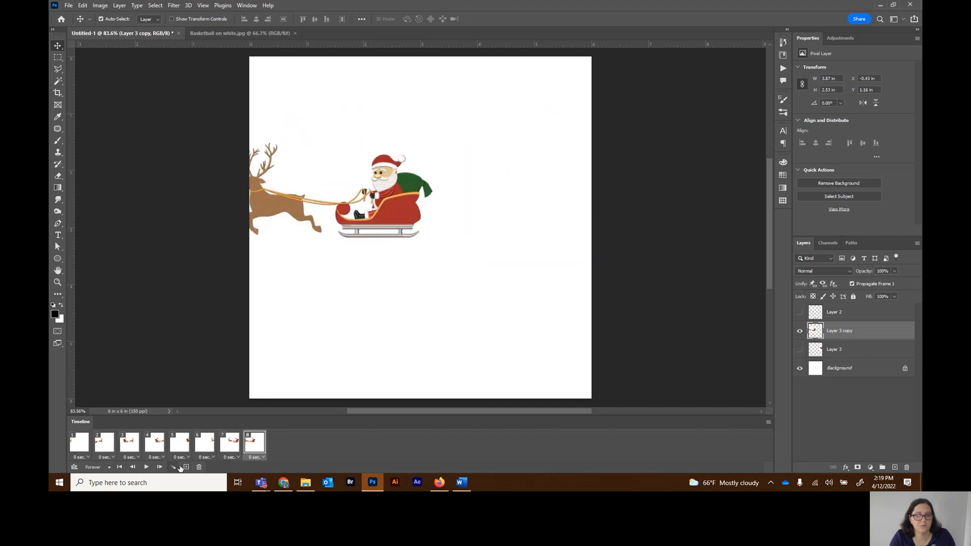
Step: Add frames 9 and 10, keeping frame 8's sleigh position in frame 9 and moving it to about X -2.33 in, Y 1.16 in in frame 10
left_click(187, 467)
left_click_drag(334, 217, 207, 213)
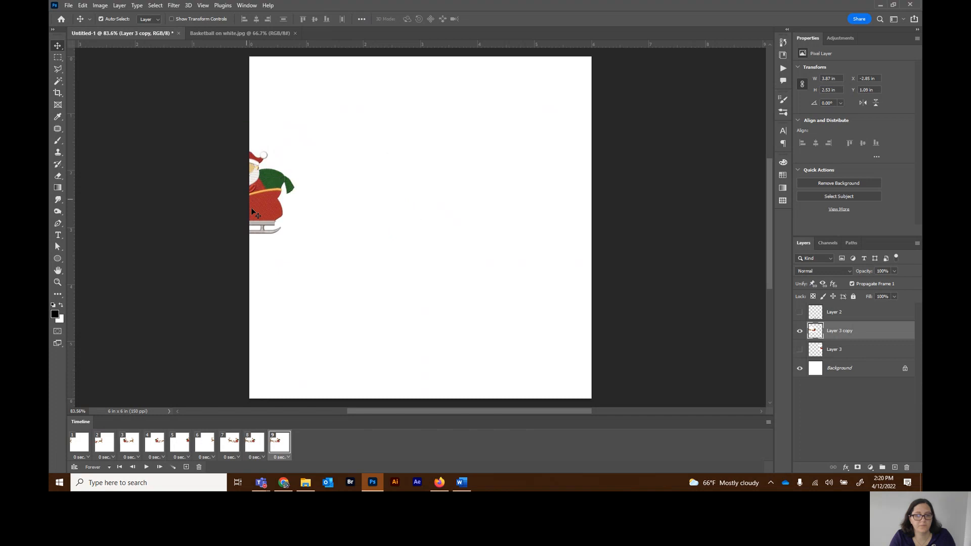
key("ctrl+z")
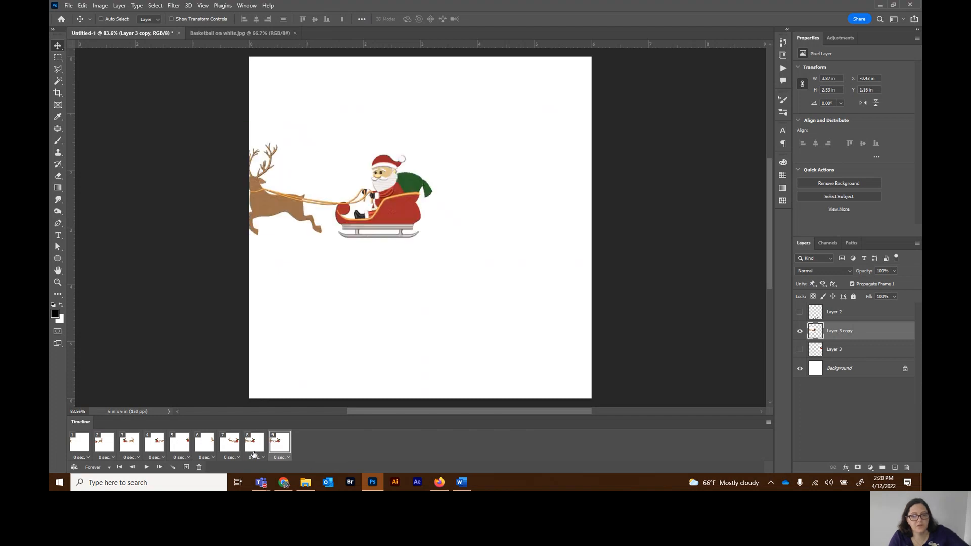
left_click(186, 467)
left_click_drag(392, 213, 281, 218)
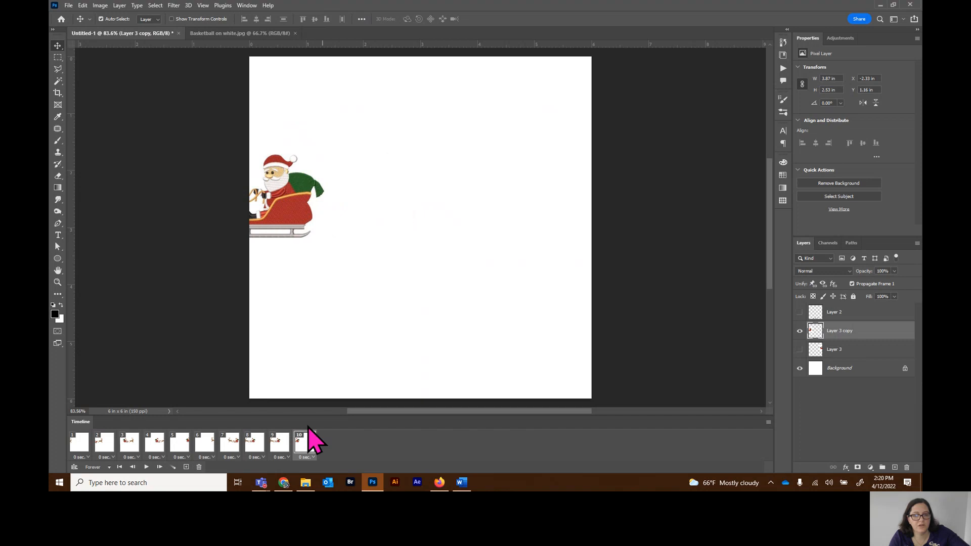
Step: Preview the sleigh animation, stop it, and set the delay of frames 1 to 10 to 0.2 seconds
left_click(145, 467)
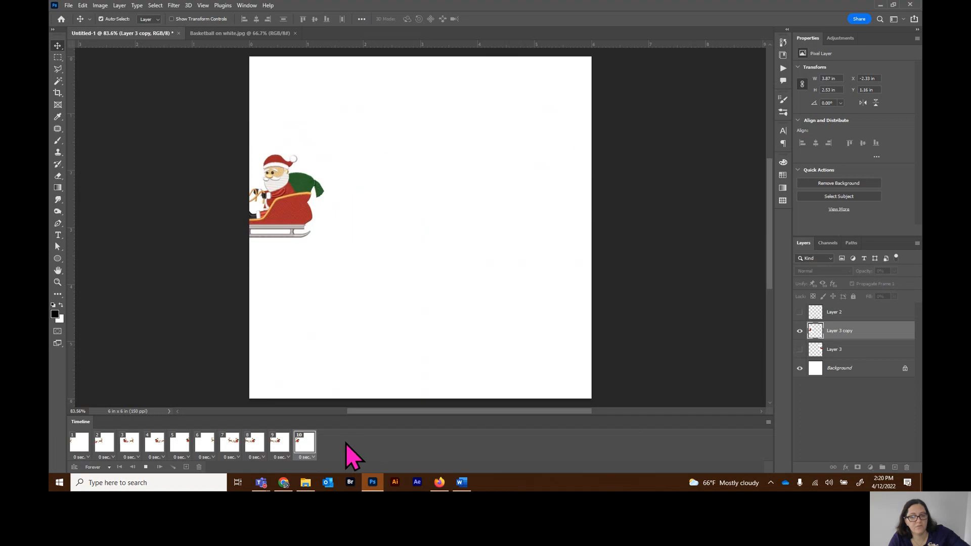
left_click(146, 467)
left_click(83, 451)
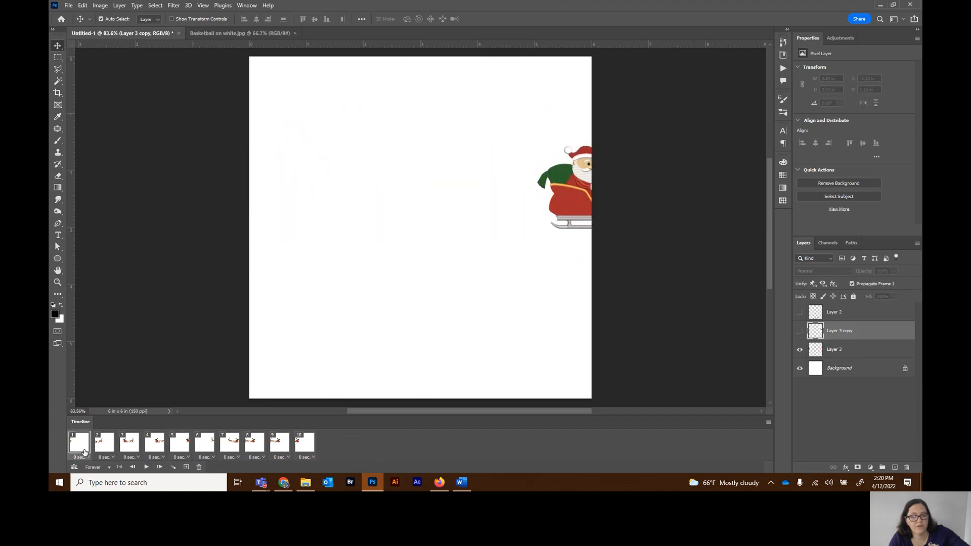
left_click(302, 444, "shift")
left_click(307, 457)
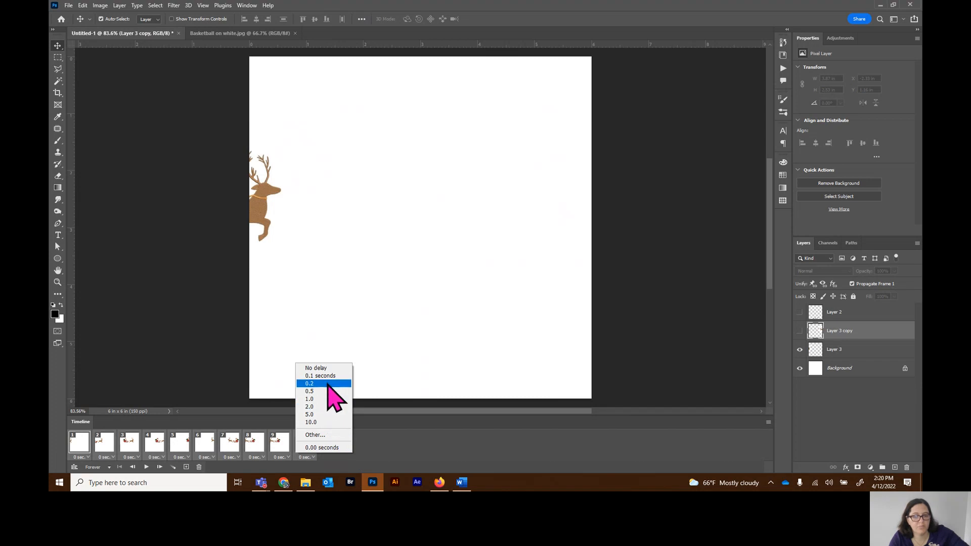
left_click(329, 384)
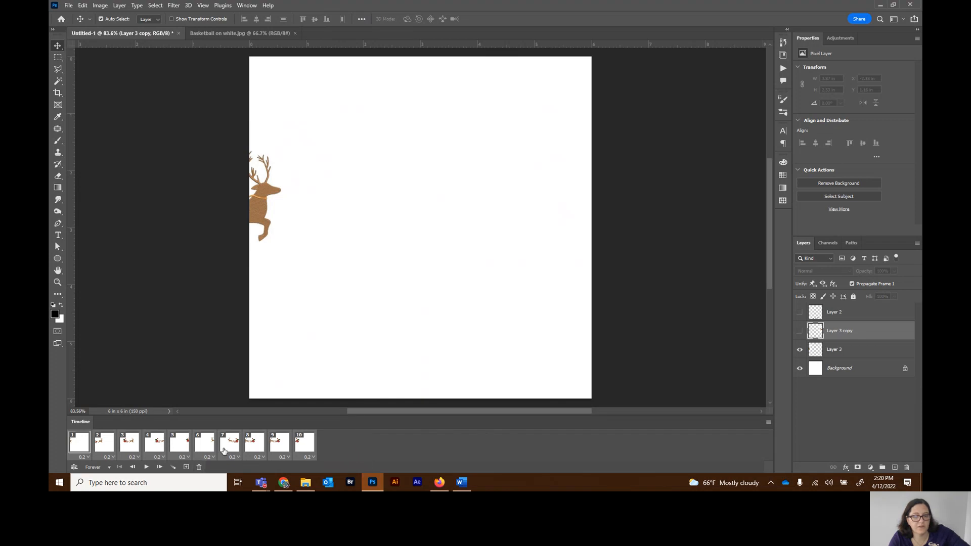
Step: Play the sleigh animation from frame 7 to check its timing and stop playback
left_click(225, 451)
left_click(147, 467)
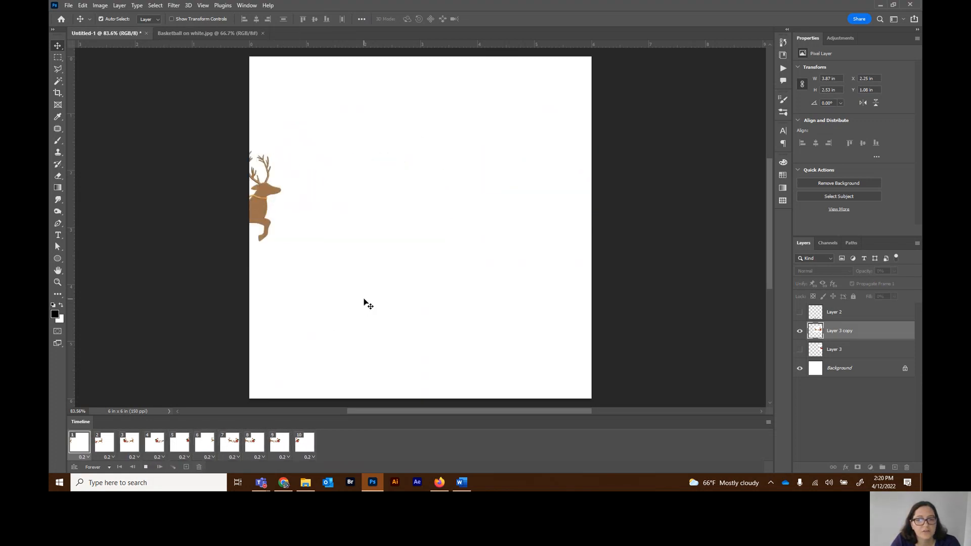
left_click(329, 457)
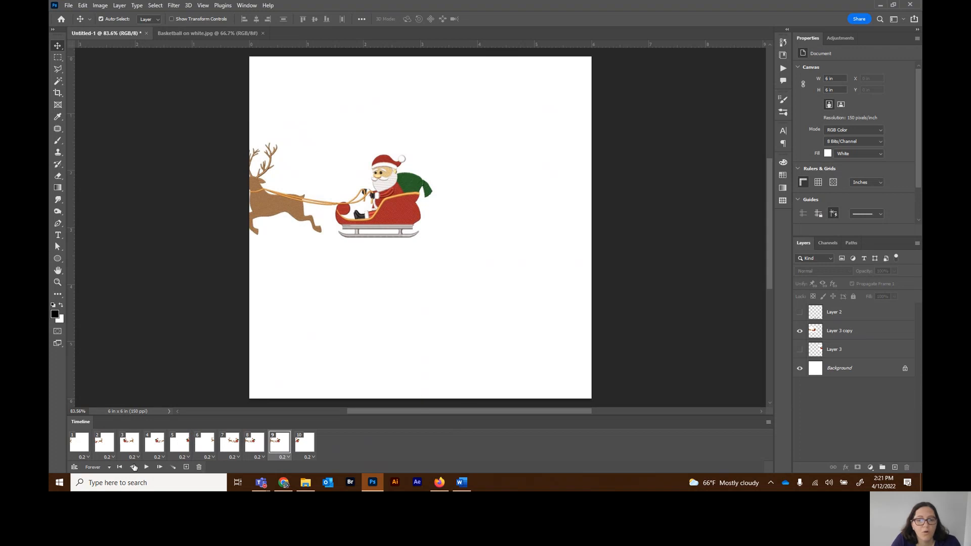
Step: Select animation frame 6 and rename its visible sleigh layer, Layer 3 copy, as "frame 6"
left_click(209, 447)
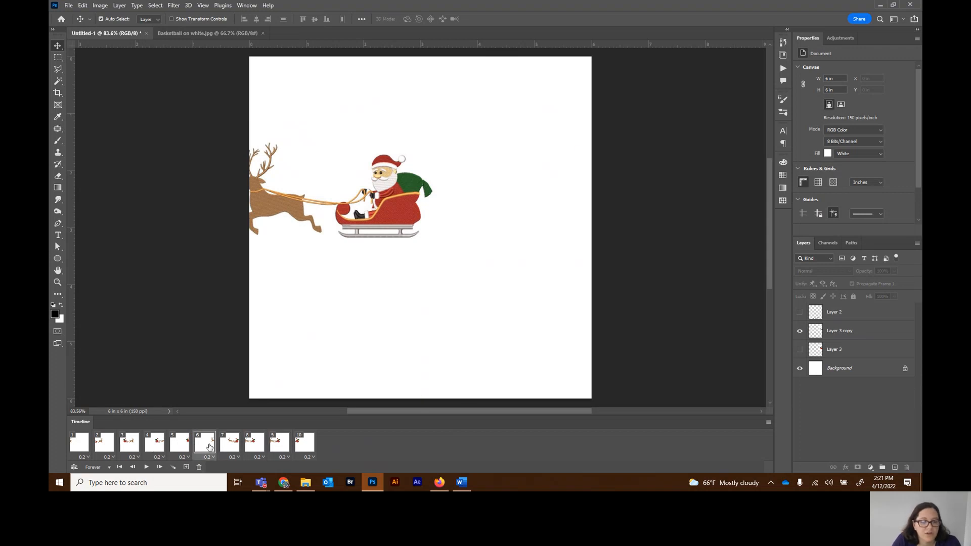
left_click(837, 336)
double_click(835, 331)
type("tfr")
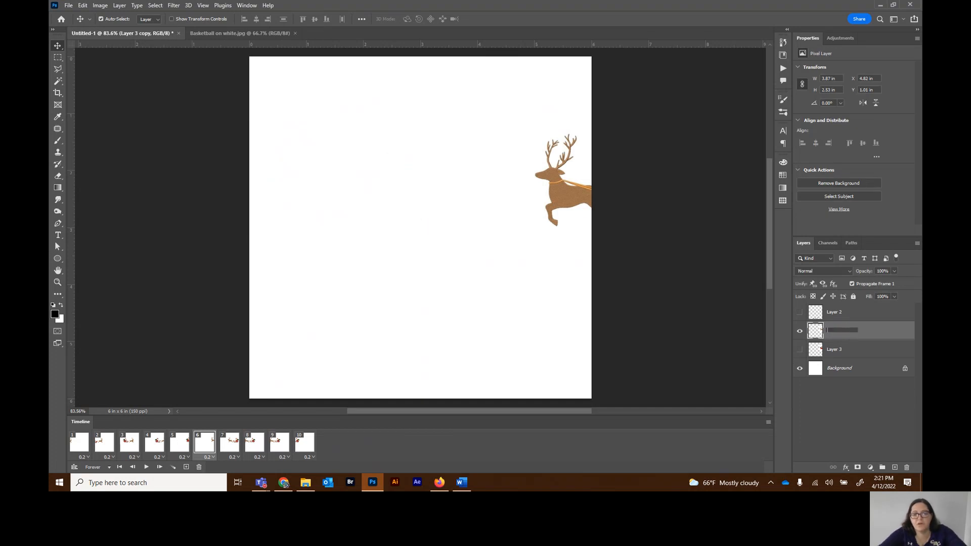
key("Return")
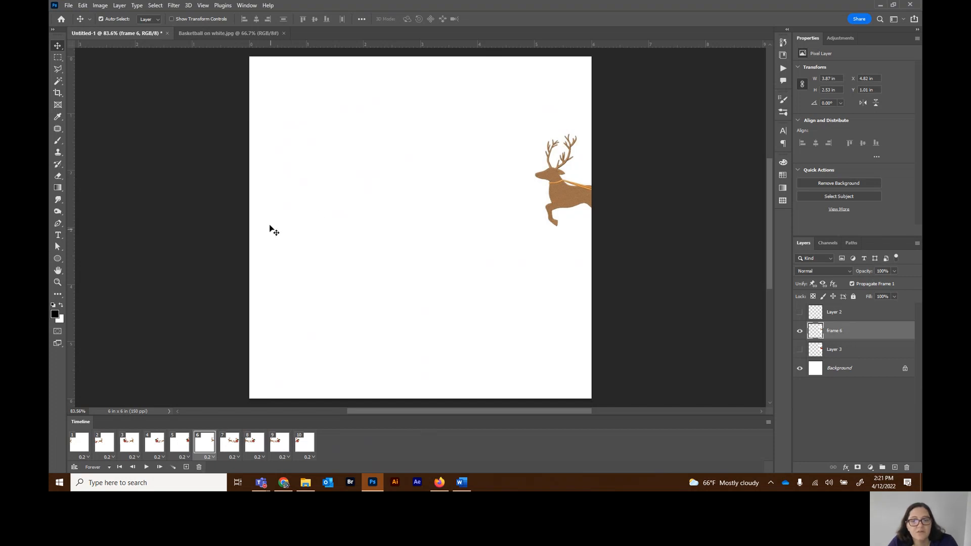
Step: Start a Save for Web (Legacy) export of the sleigh animation and set the file format to GIF
left_click(68, 5)
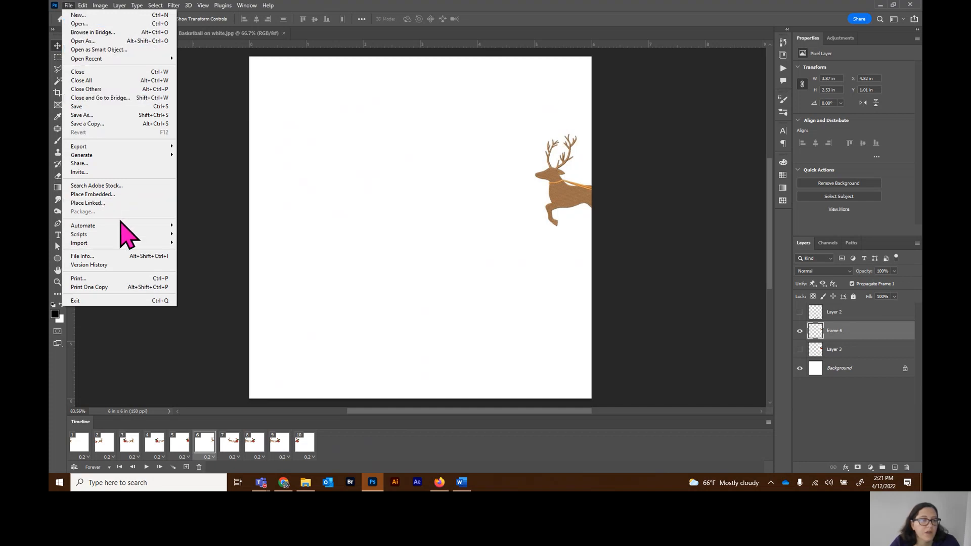
mouse_move(112, 148)
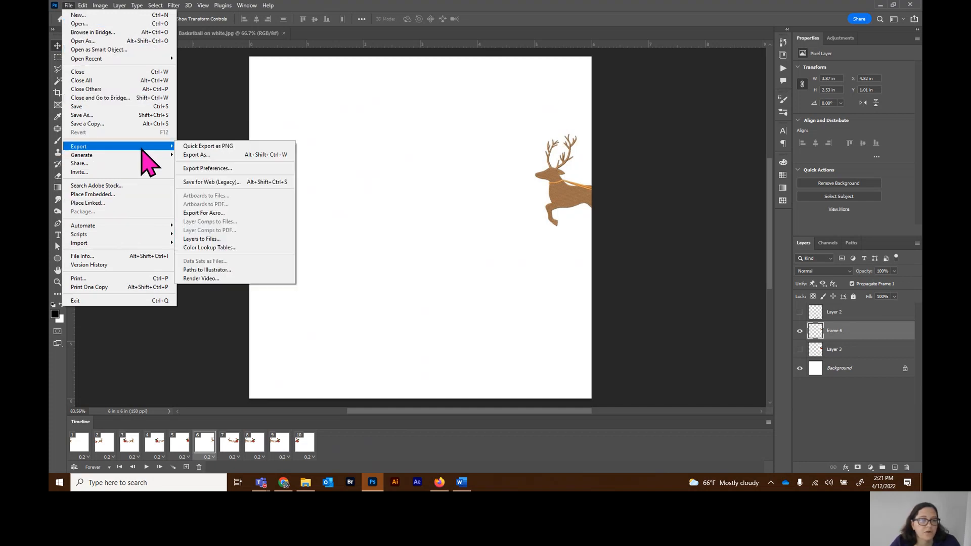
left_click(218, 183)
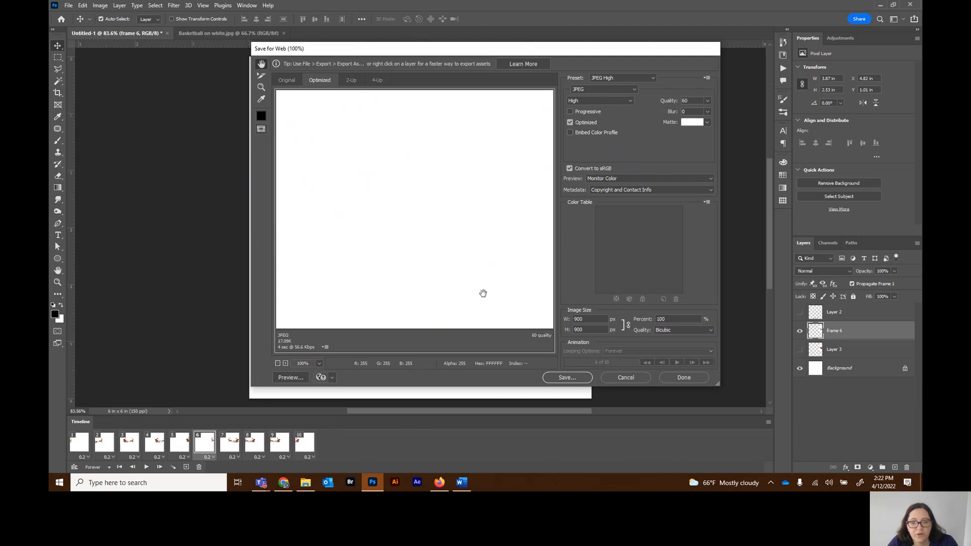
left_click(643, 77)
left_click(644, 77)
left_click(611, 90)
left_click(600, 89)
left_click(581, 94)
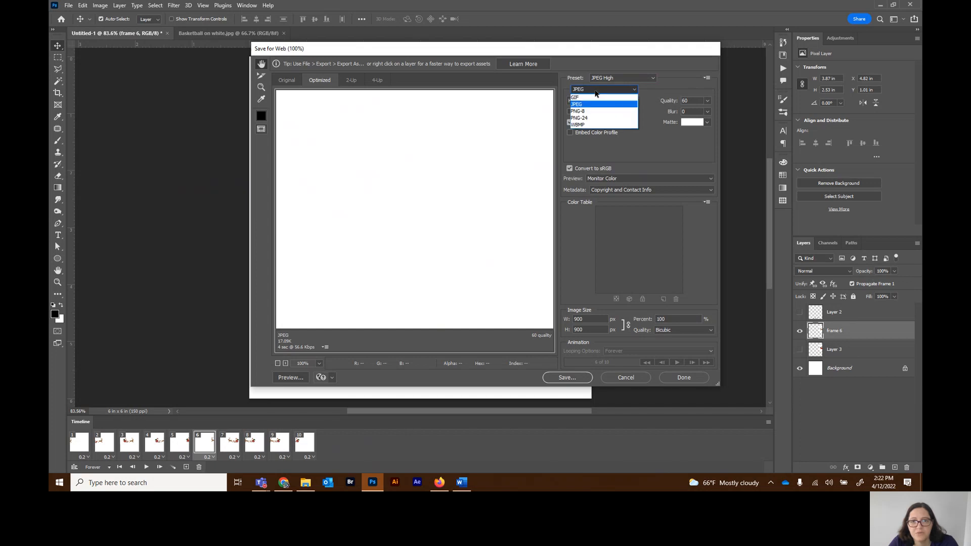
left_click(579, 97)
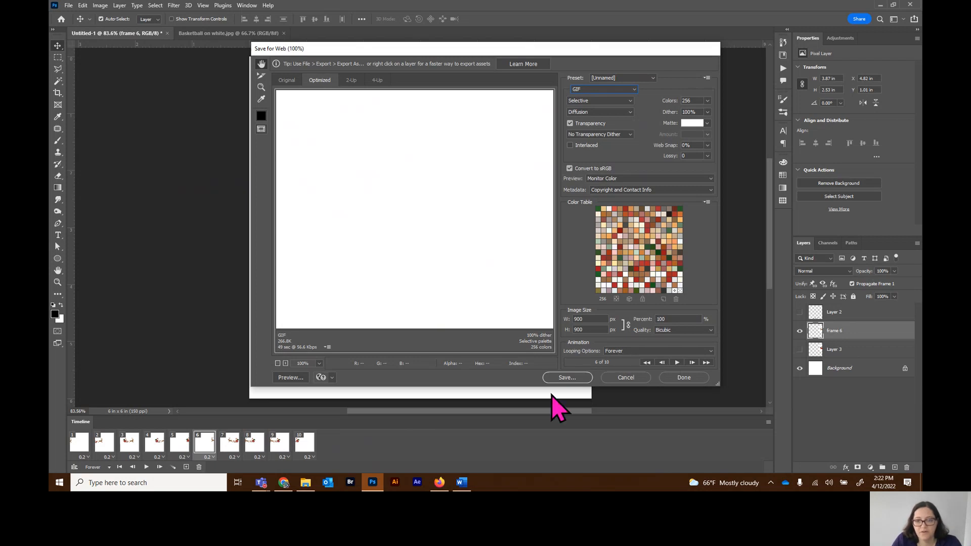
Step: Save the optimized GIF as "Lesson 11" in the 11 Editing Video folder inside 210
left_click(581, 378)
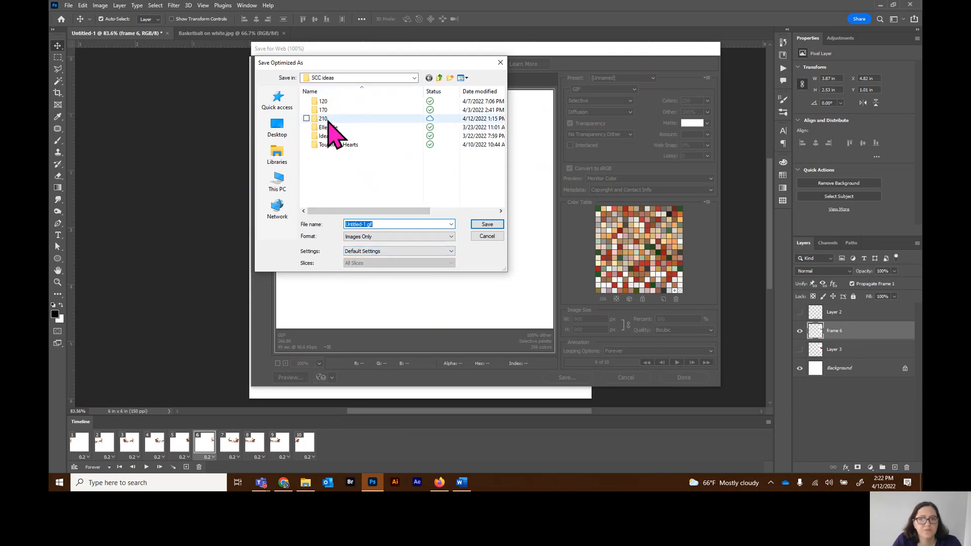
double_click(329, 120)
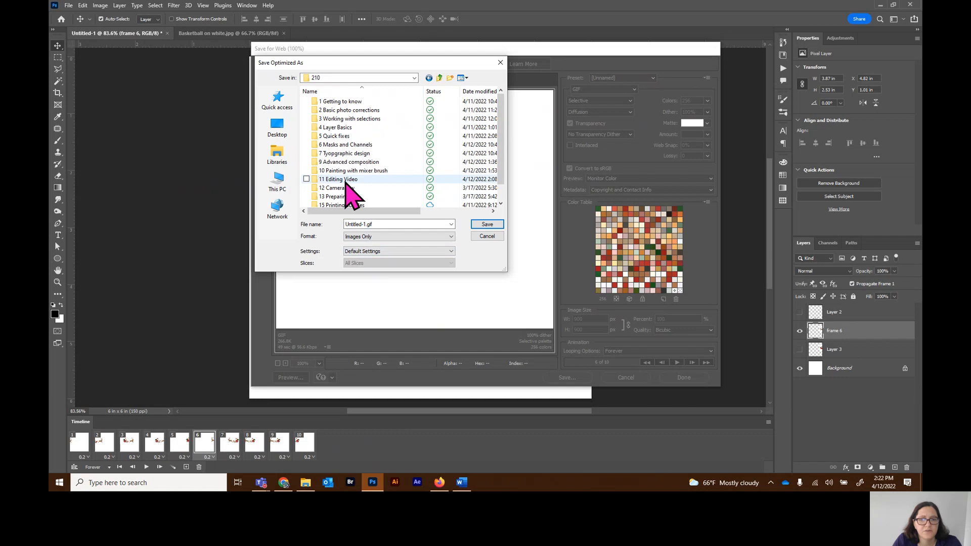
double_click(347, 180)
left_click(381, 224)
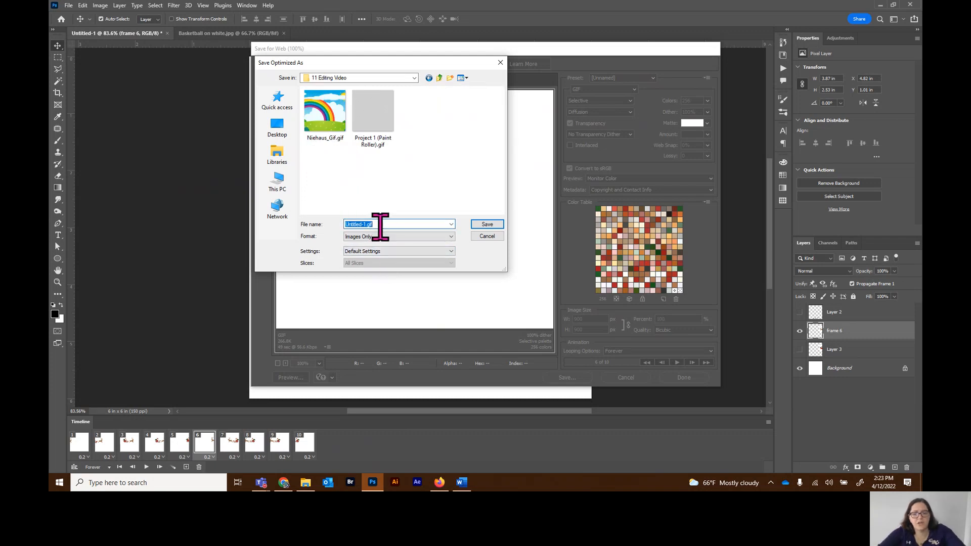
type("Lesson")
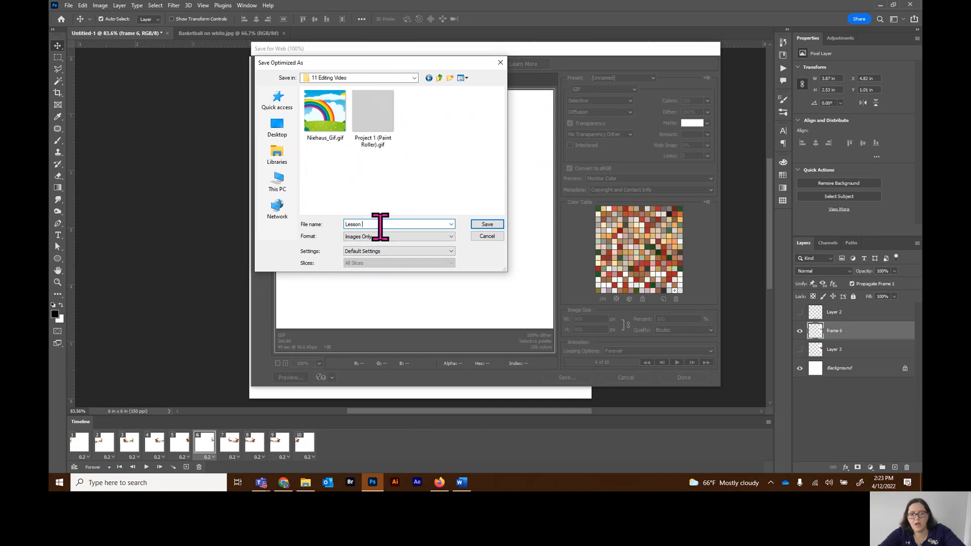
type(" 11")
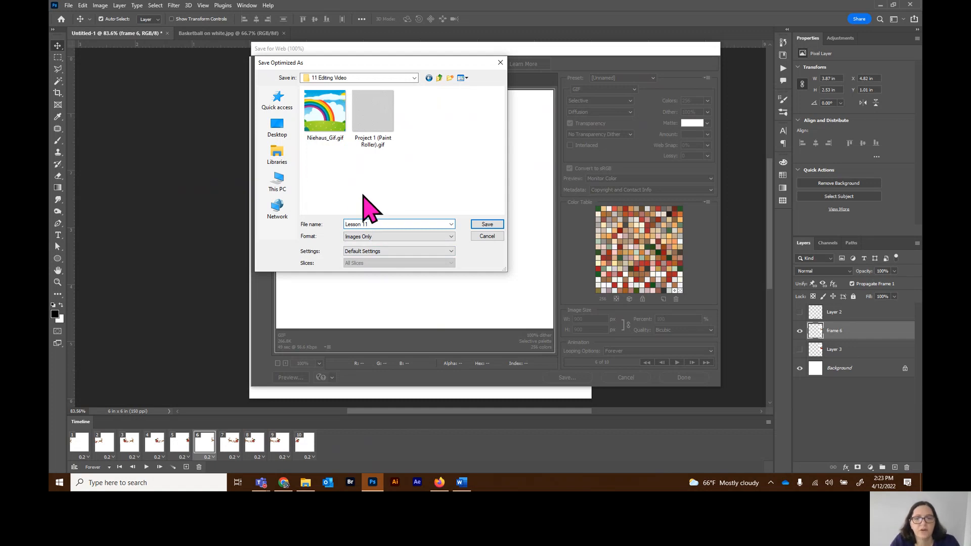
left_click(488, 226)
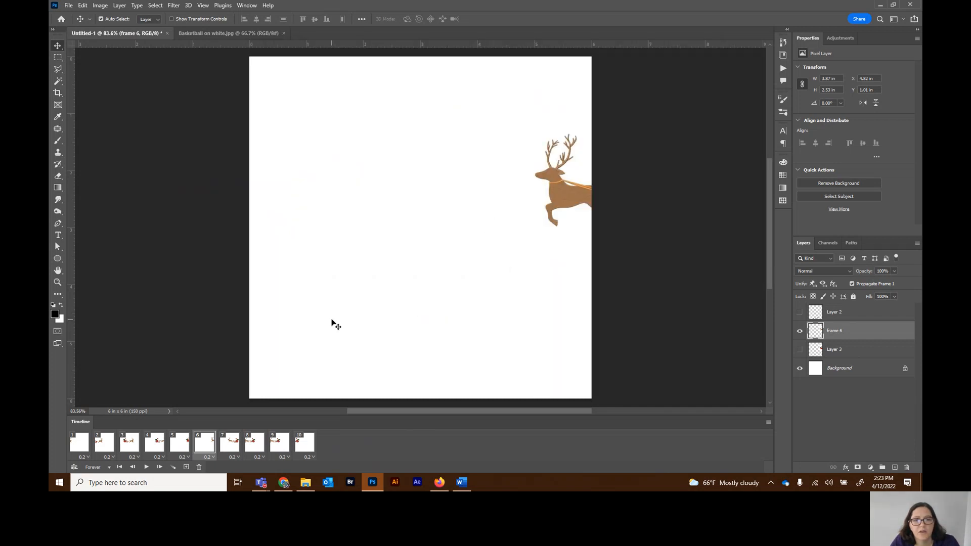
Step: Switch to File Explorer, open Lesson-11.gif to watch the exported sleigh animation, and close the viewer
left_click(306, 483)
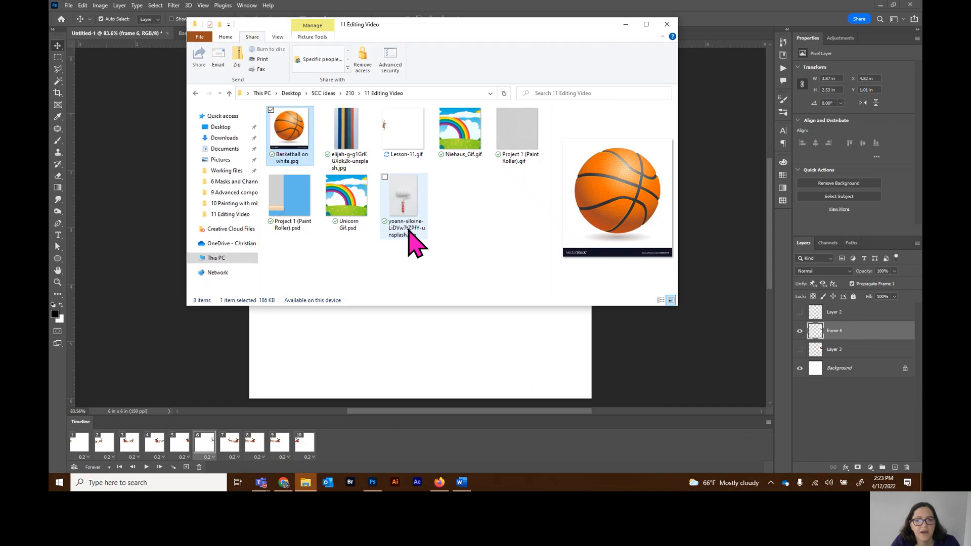
left_click(405, 141)
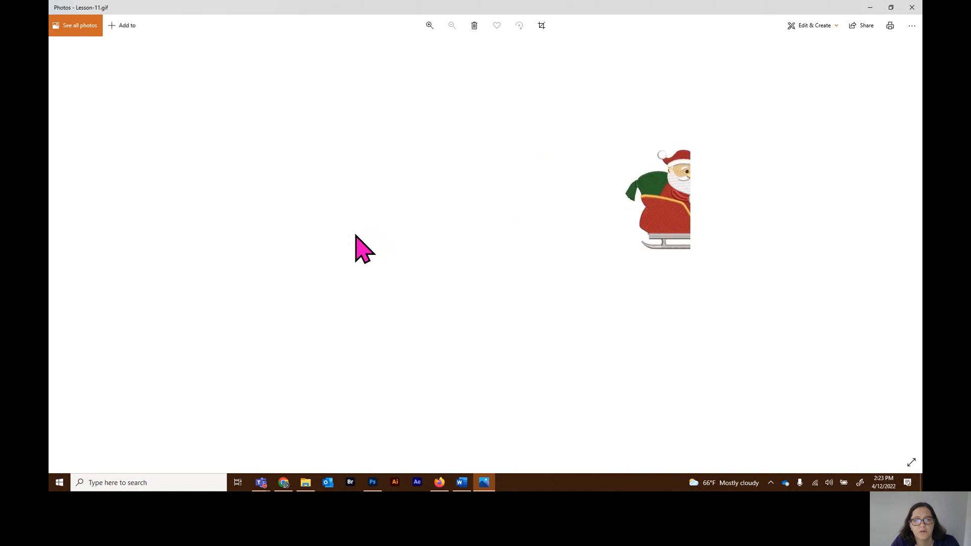
left_click(913, 7)
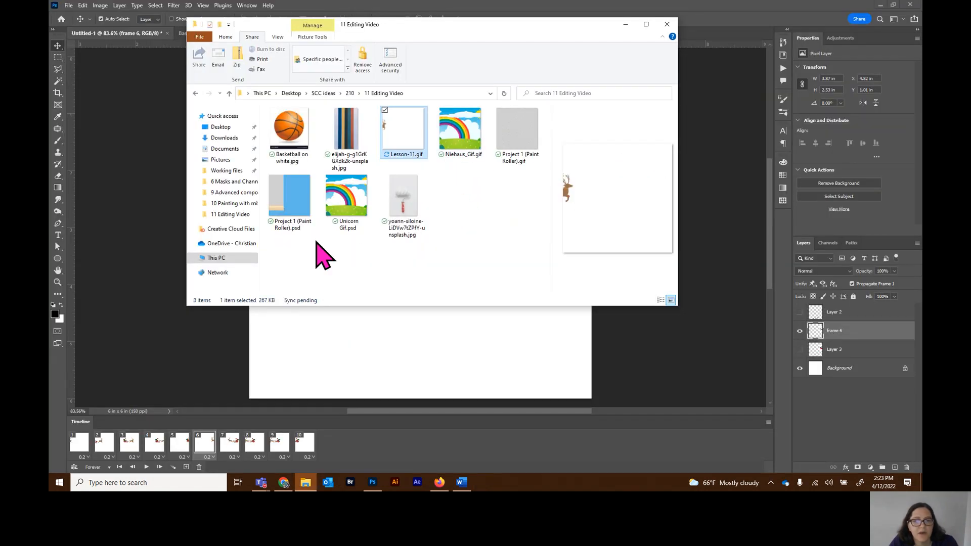
Step: Open Project 1 (Paint Roller).psd and examine its timeline frames, including frames 114, 115 and 117
left_click(300, 201)
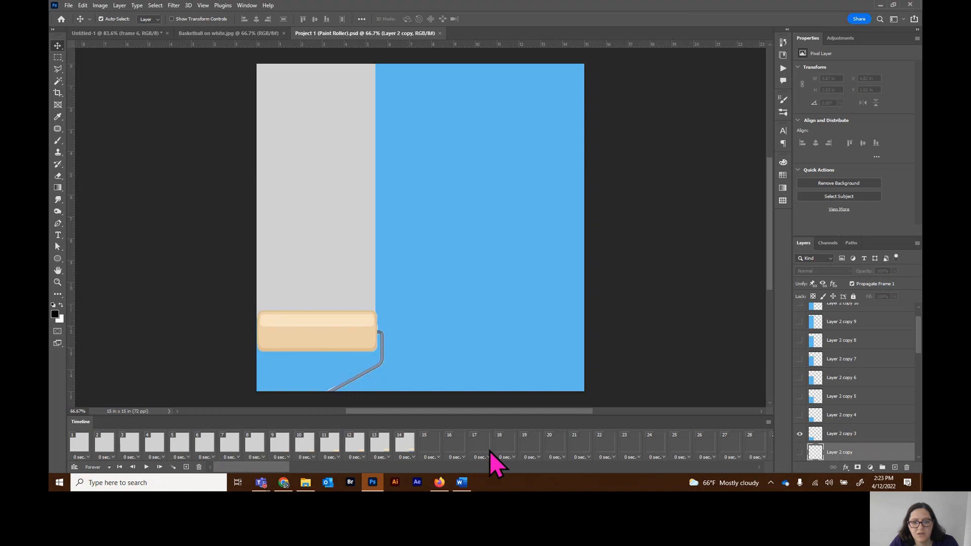
left_click_drag(396, 470, 512, 470)
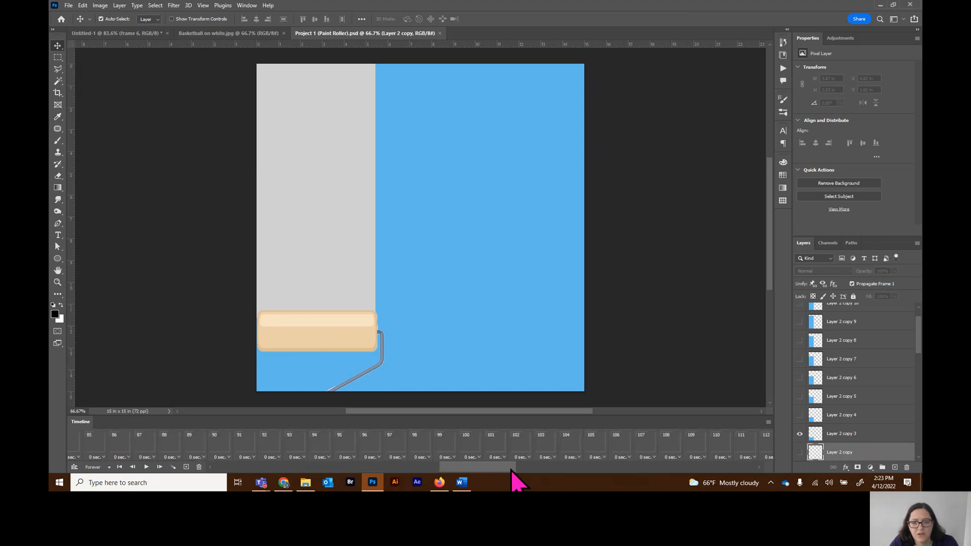
left_click_drag(512, 470, 546, 472)
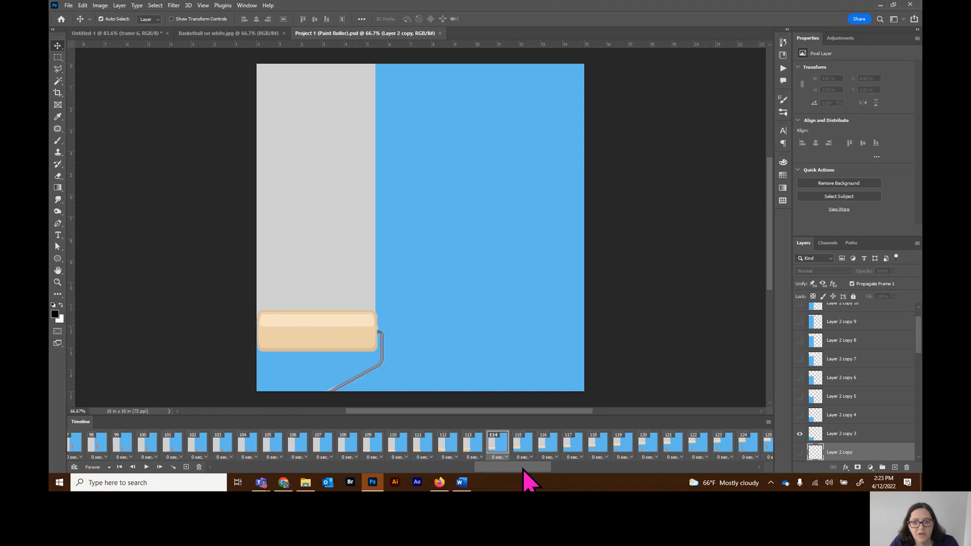
left_click(501, 450)
left_click(523, 453)
left_click(571, 451)
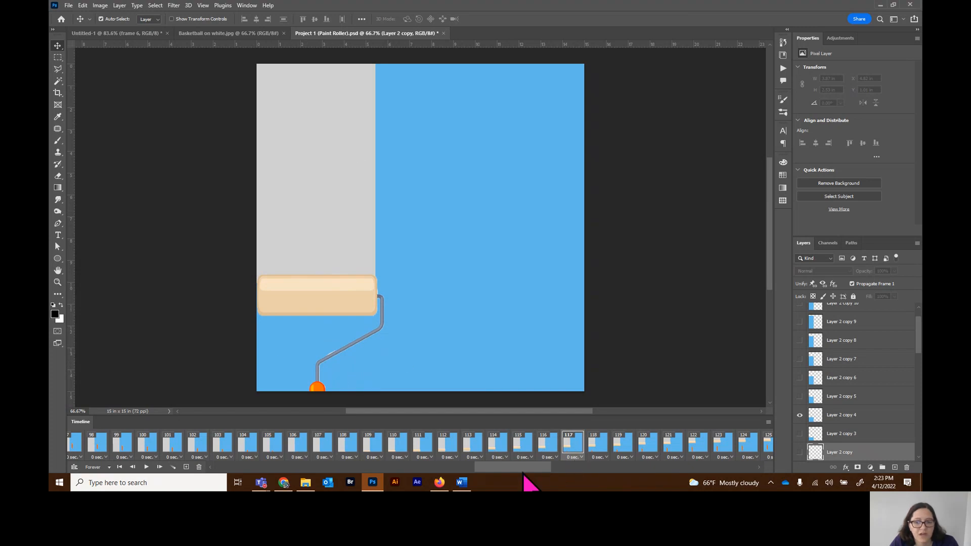
left_click_drag(525, 468, 157, 471)
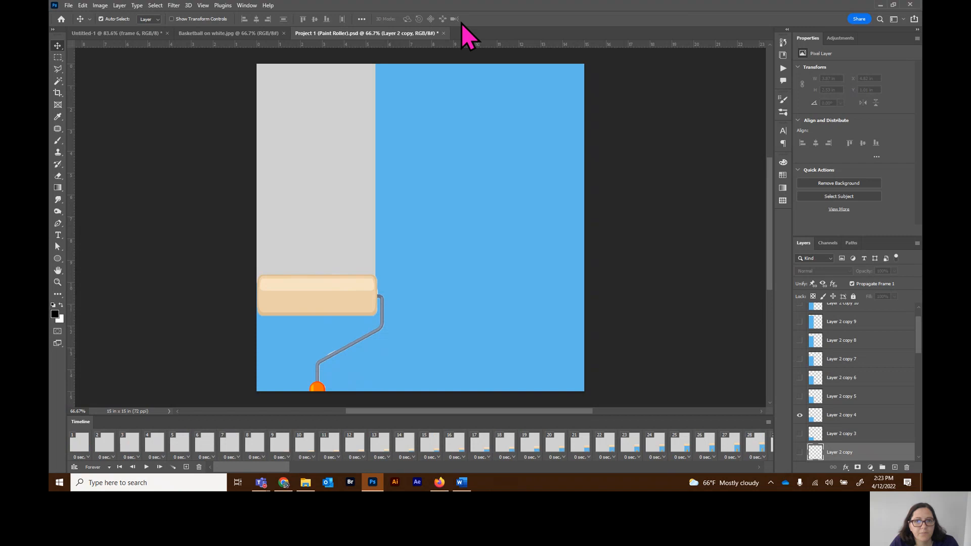
Step: Minimize Photoshop, open Project 1 (Paint Roller).gif from the folder to watch it play, and close the viewer
left_click(881, 4)
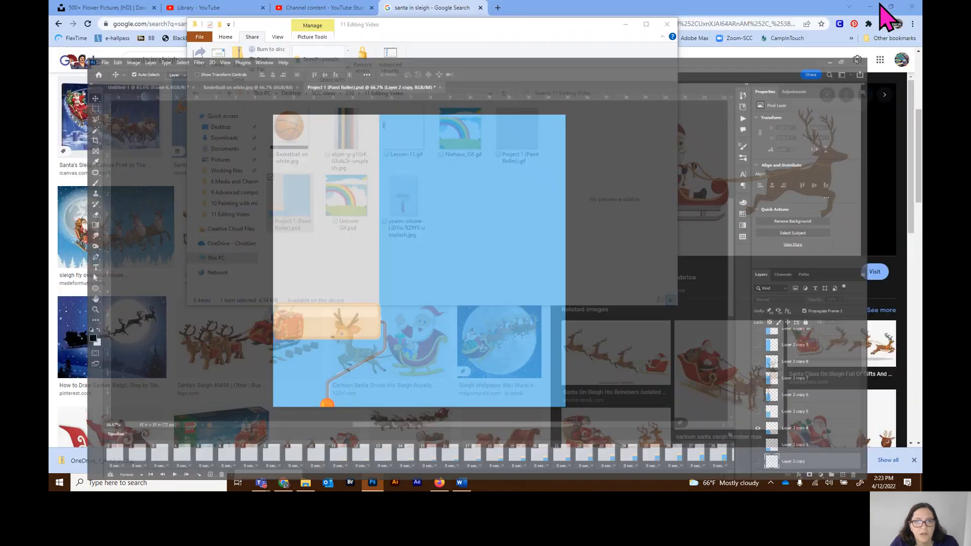
left_click(530, 129)
double_click(531, 133)
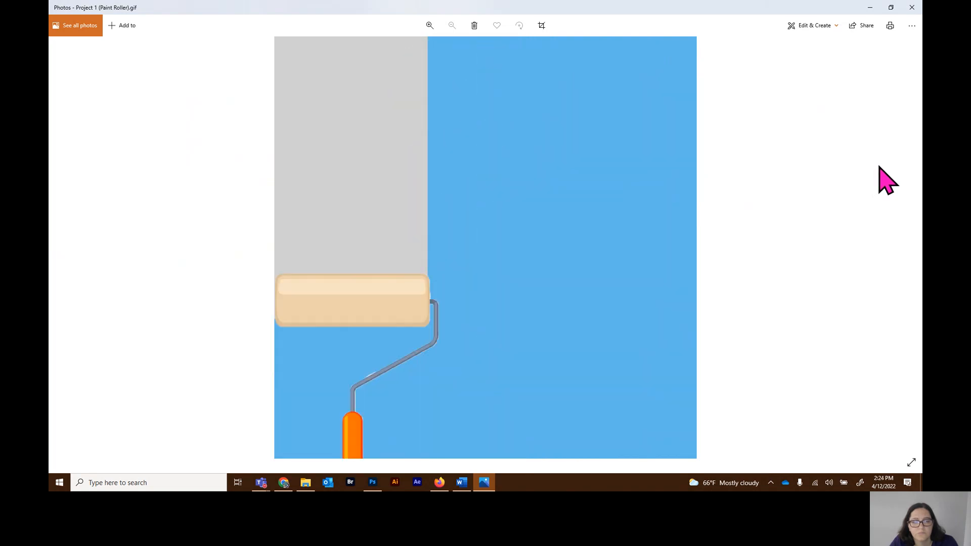
left_click(911, 8)
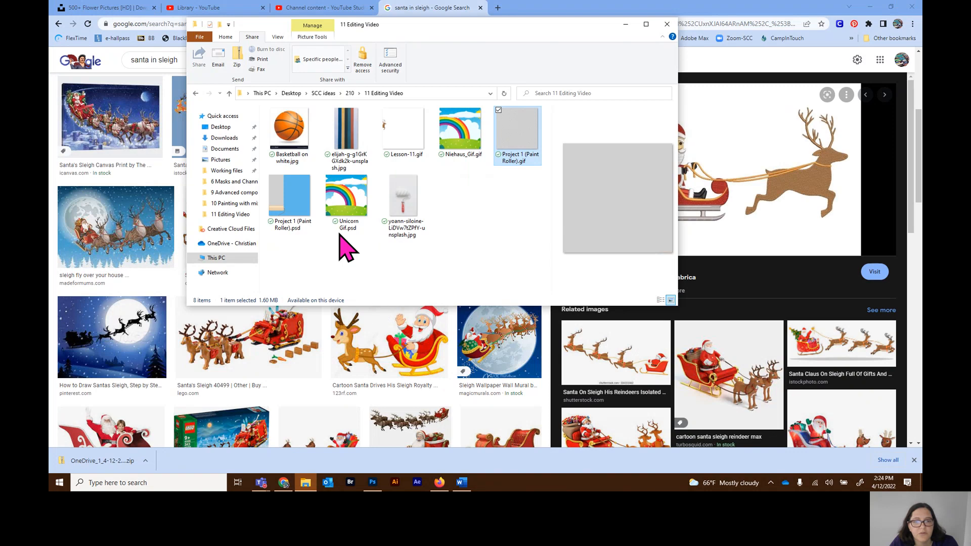
Step: Open the rainbow and unicorn GIF from the folder to watch its animation, and close the viewer
left_click(474, 139)
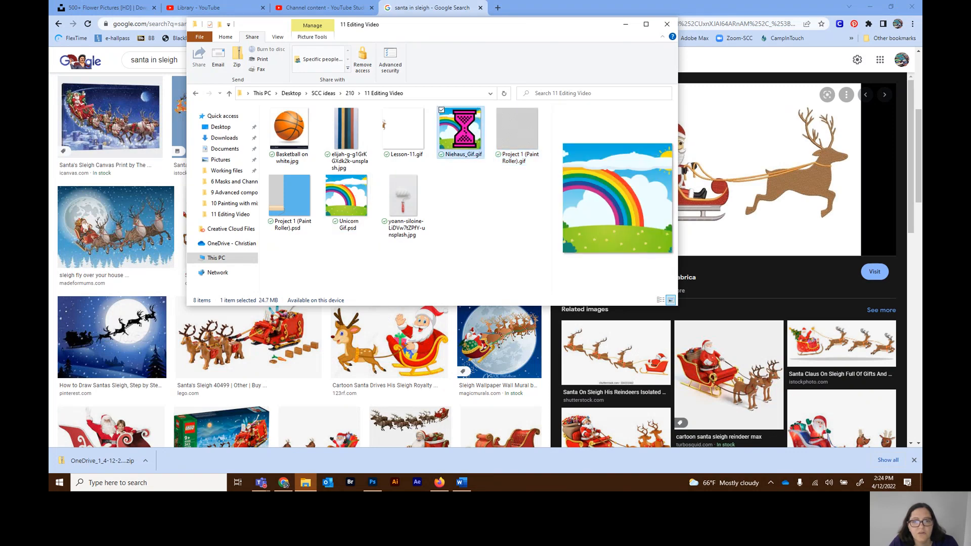
double_click(464, 137)
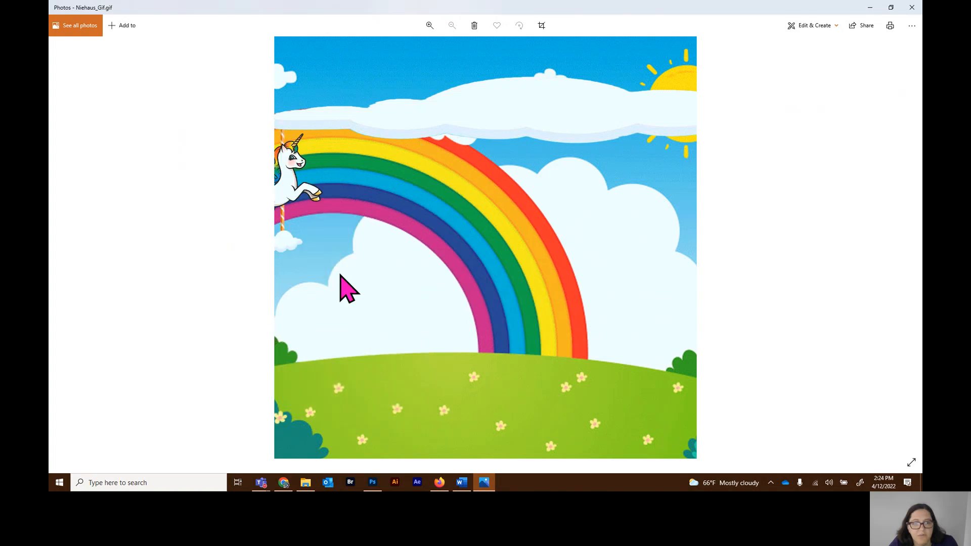
left_click(912, 7)
Step: Close the File Explorer window and minimize the browser to return to the desktop
left_click(668, 21)
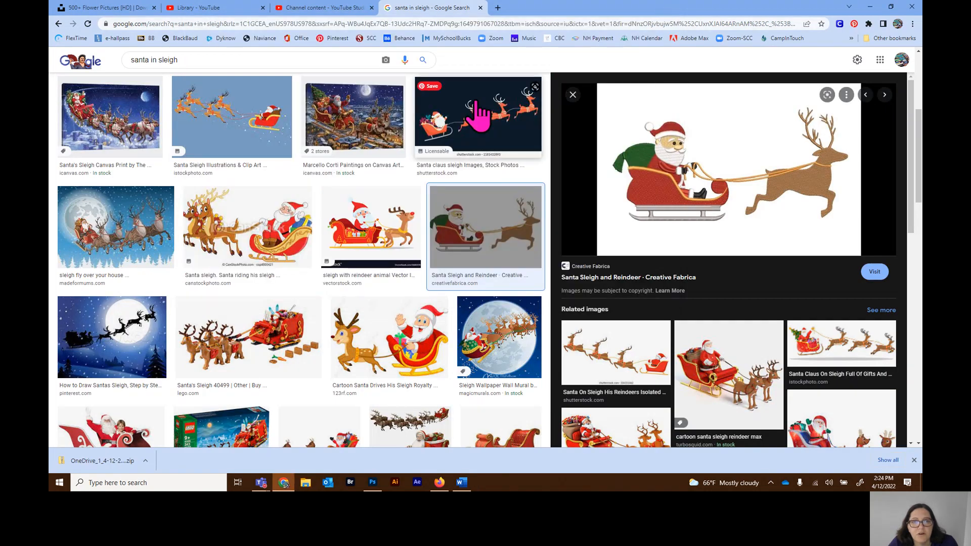
left_click(870, 9)
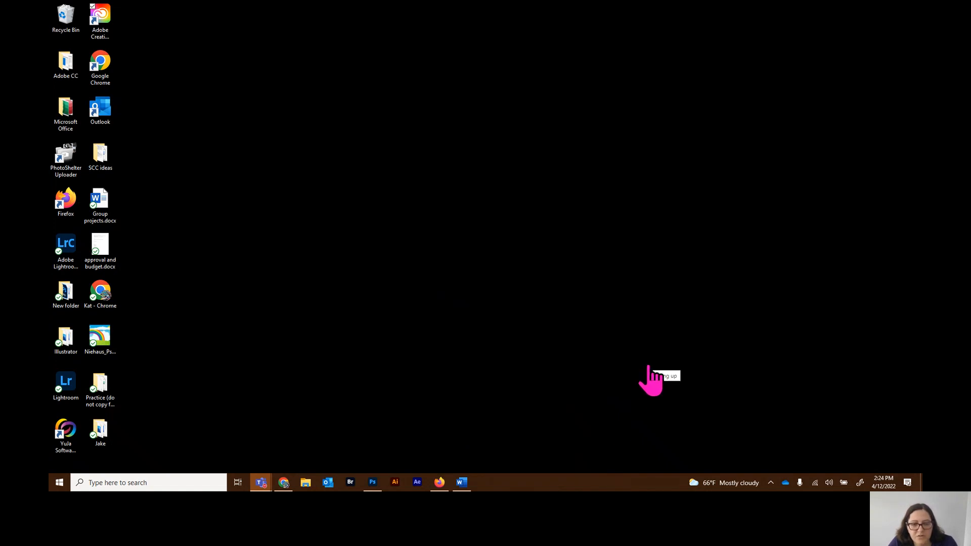
left_click(648, 367)
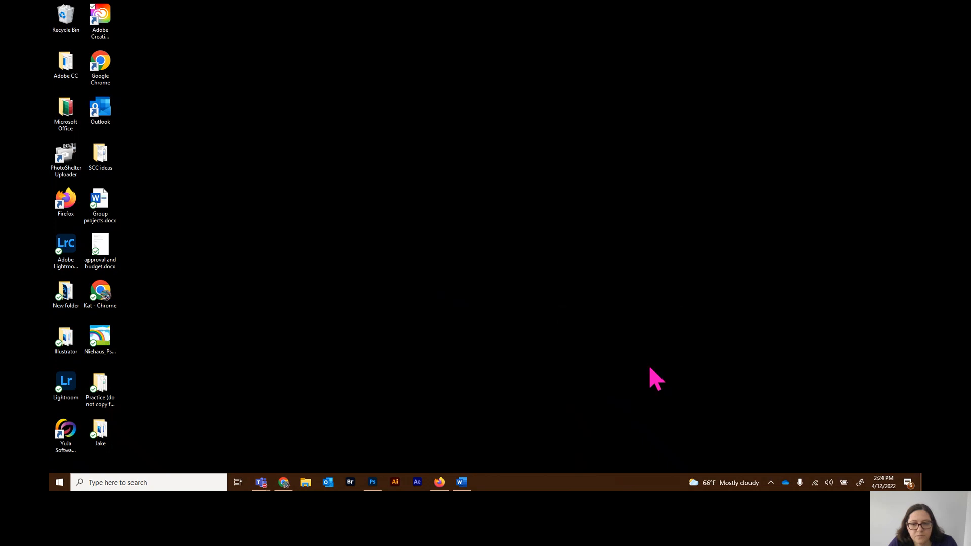